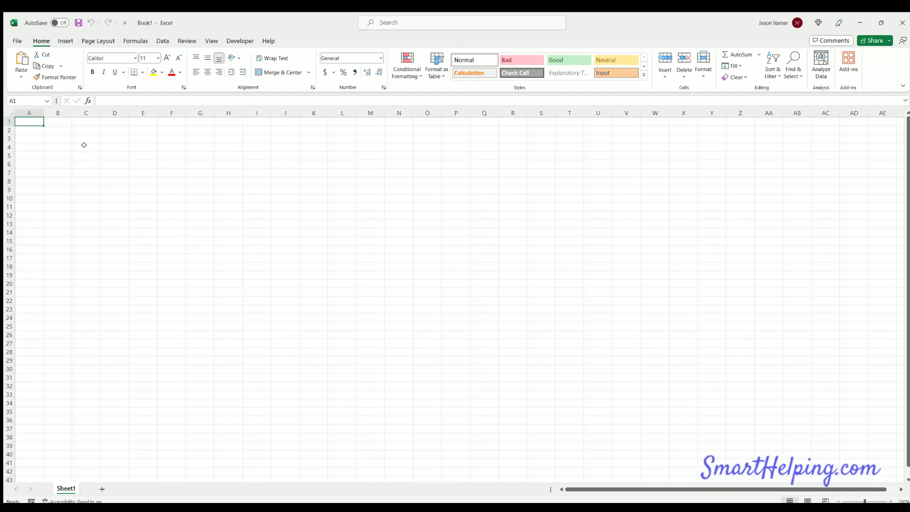
# Enter the row labels Cash Out in C3 and Cash In in C4.
pyautogui.moveTo(88, 147); pyautogui.dragTo(282, 147)
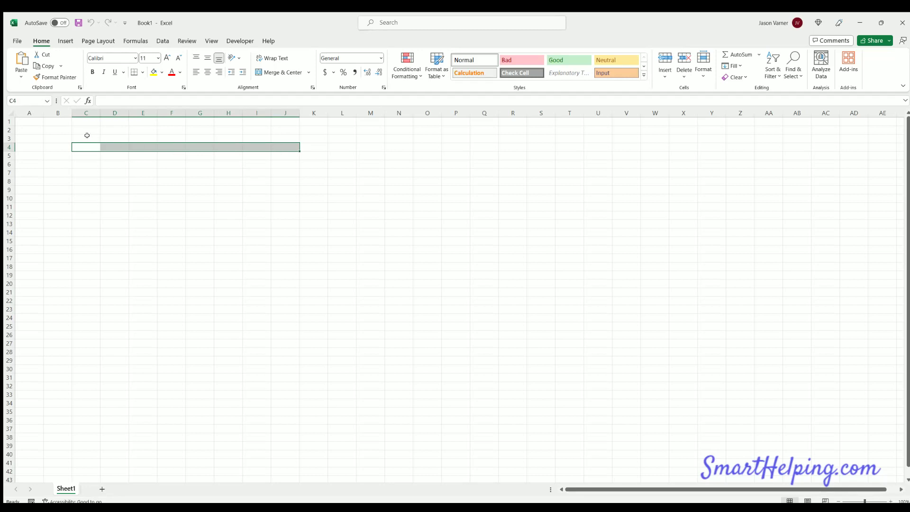
pyautogui.moveTo(95, 136); pyautogui.dragTo(313, 138)
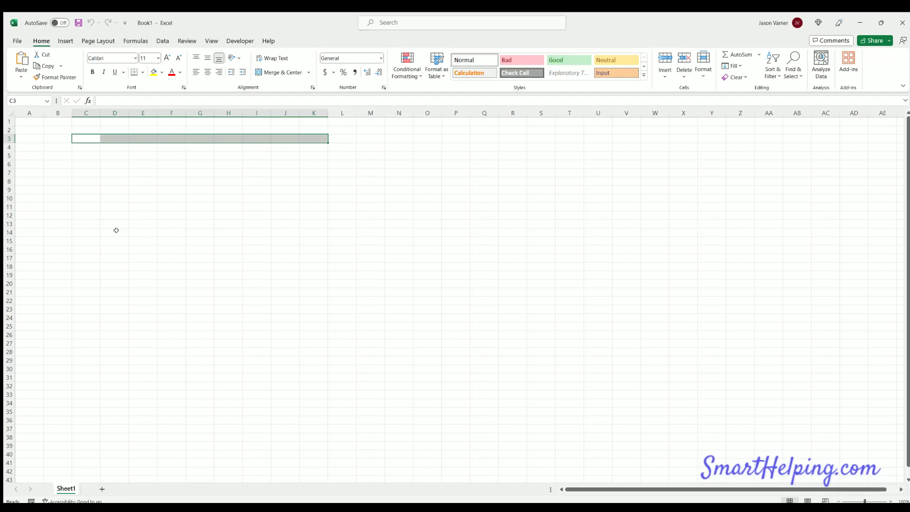
pyautogui.click(87, 139)
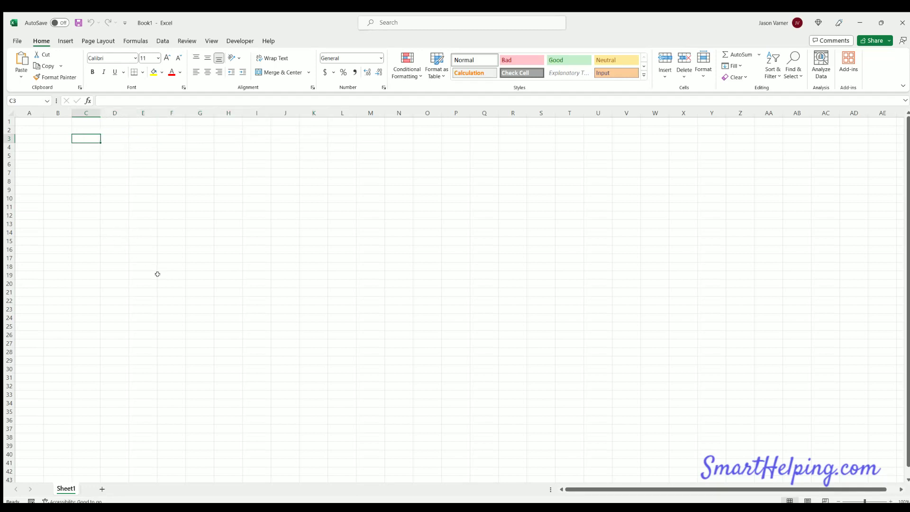
pyautogui.write('Cash Out')
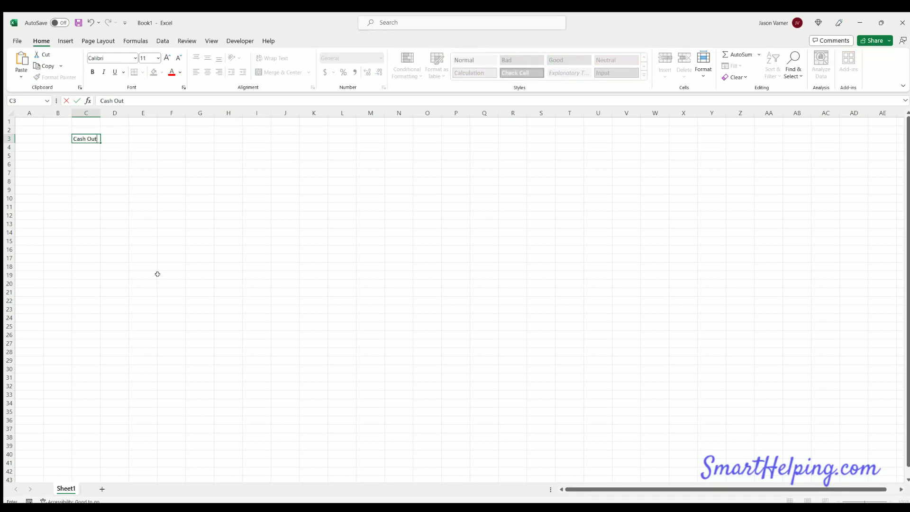
pyautogui.press('Return')
pyautogui.write('Cash In')
pyautogui.press('Return')
pyautogui.press('Up')
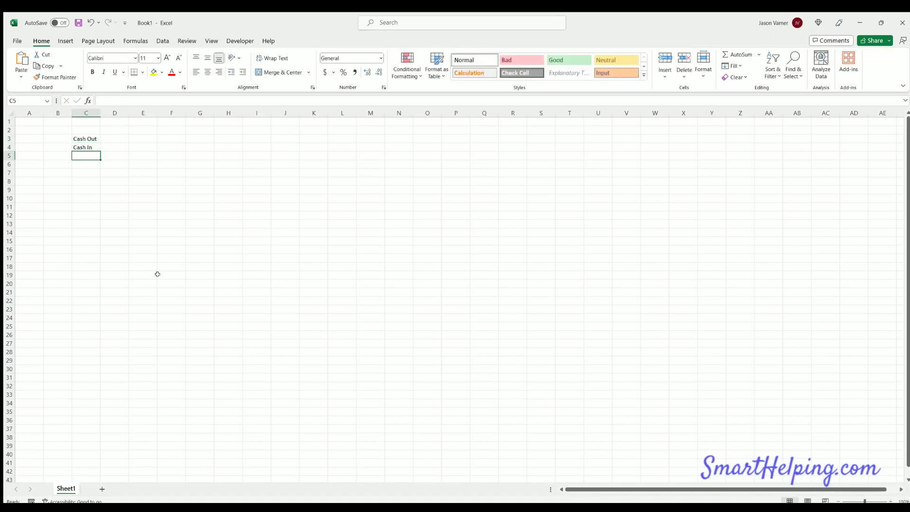
pyautogui.press('Right')
pyautogui.press('Right')
pyautogui.press('Up')
pyautogui.press('Left')
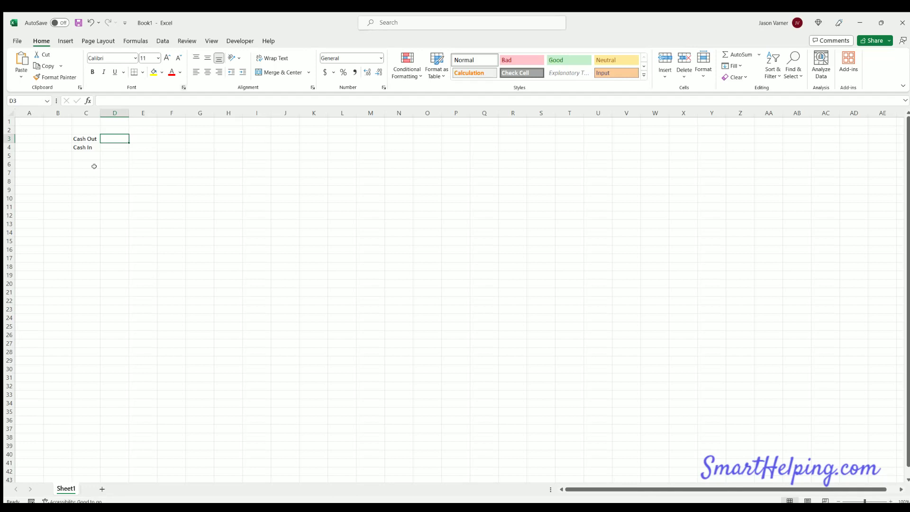
# Fill headers Period 1 through Period 9 across D2:L2 and widen column C to fit the labels.
pyautogui.click(114, 128)
pyautogui.write('Period 1')
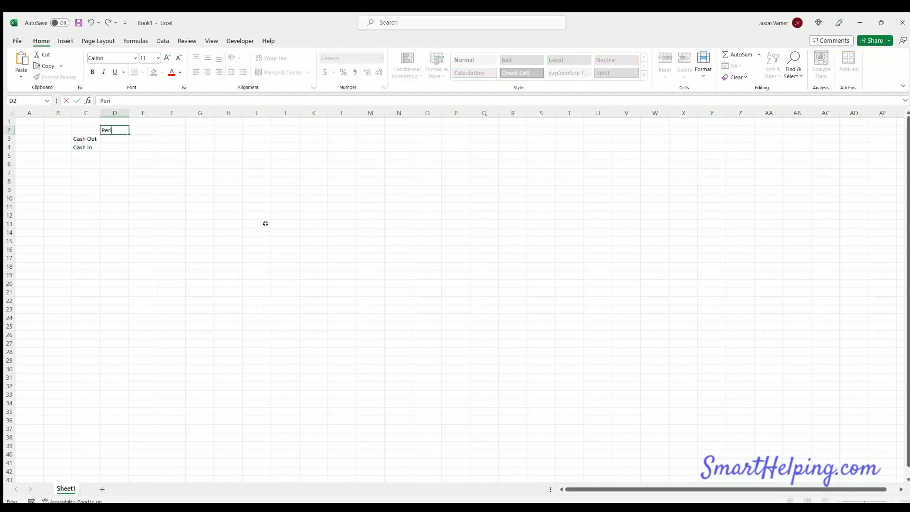
pyautogui.press('Return')
pyautogui.click(124, 128)
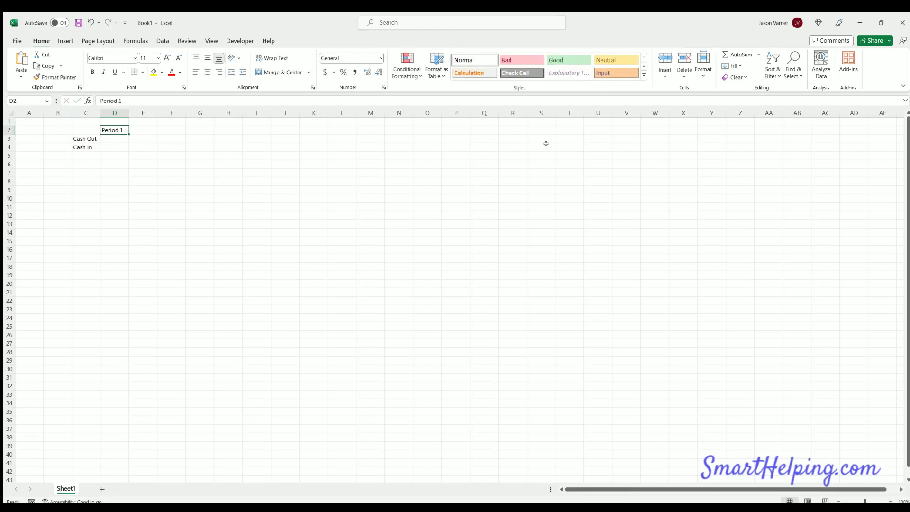
pyautogui.moveTo(129, 134); pyautogui.dragTo(350, 133)
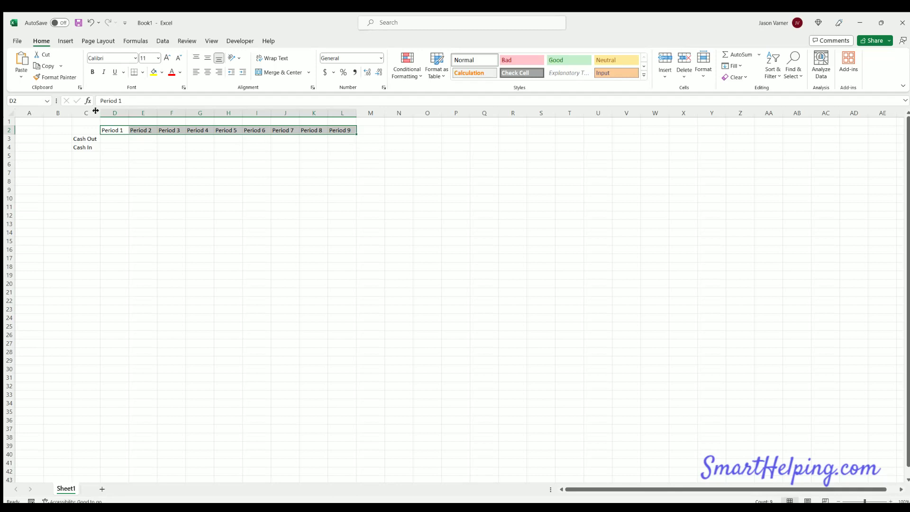
pyautogui.moveTo(100, 113); pyautogui.dragTo(119, 113)
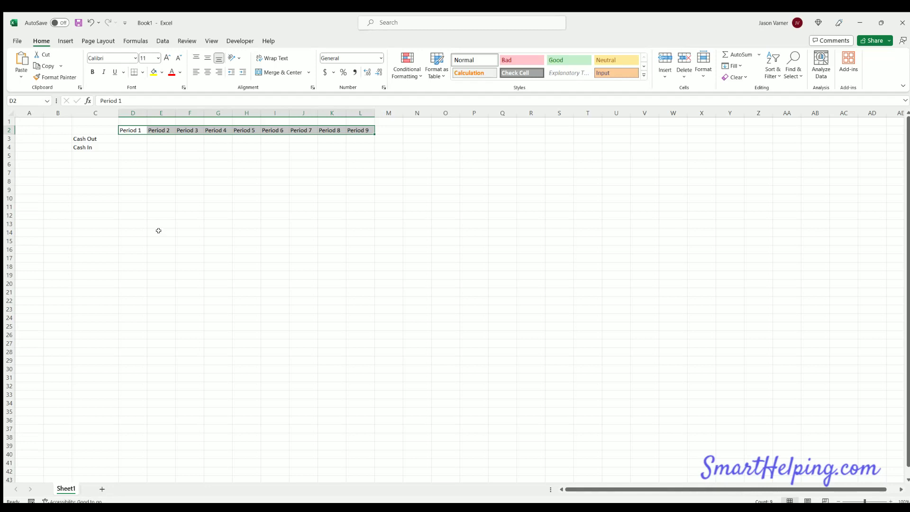
pyautogui.click(130, 135)
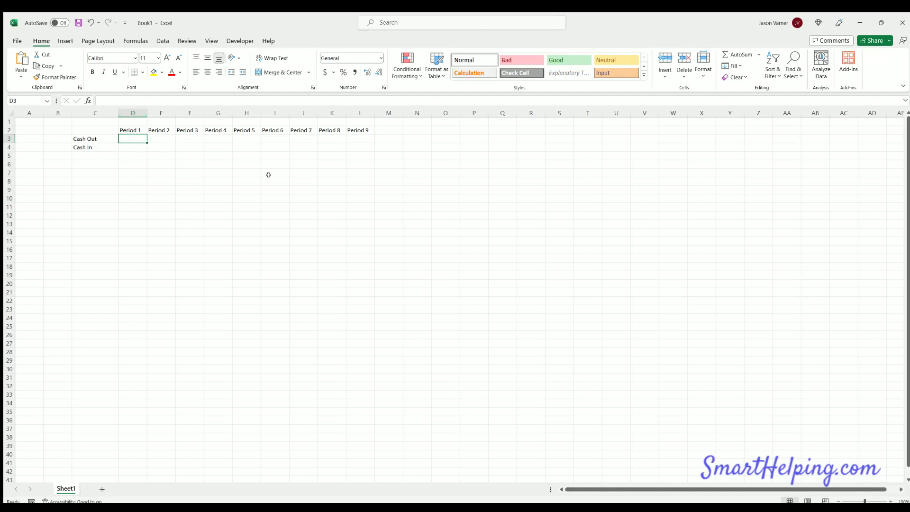
# Enter 1000 as Period 1 Cash Out in D3, left-aligned.
pyautogui.write('1000')
pyautogui.press('Return')
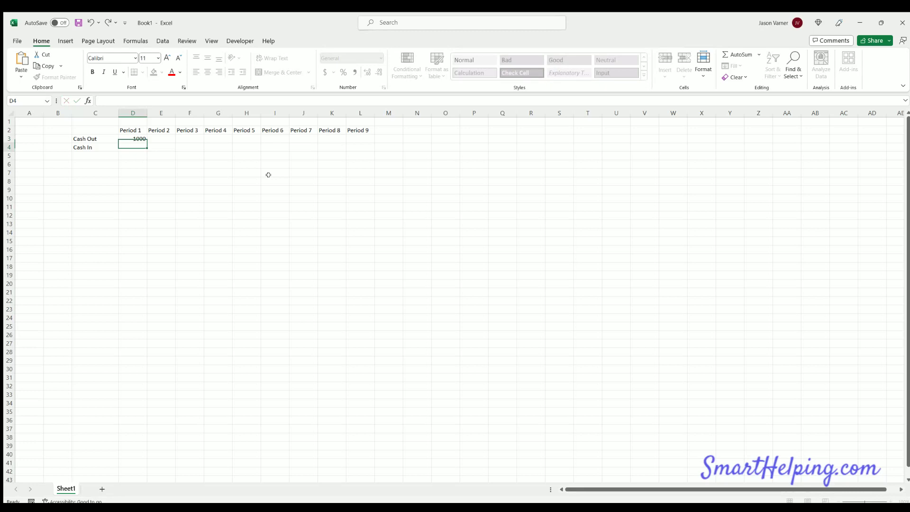
pyautogui.click(133, 137)
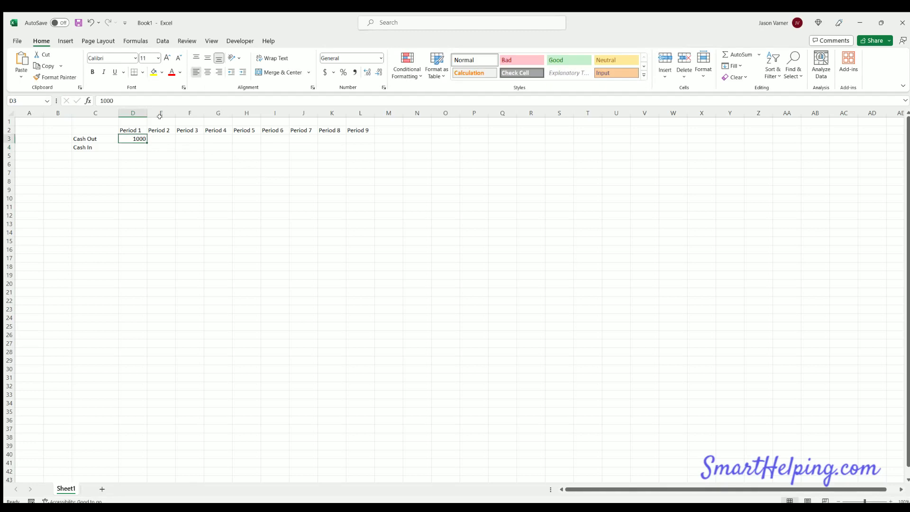
pyautogui.click(196, 72)
# Fill Cash In with 100 across E4:K4 and 3000 for Period 9 in L4.
pyautogui.click(158, 145)
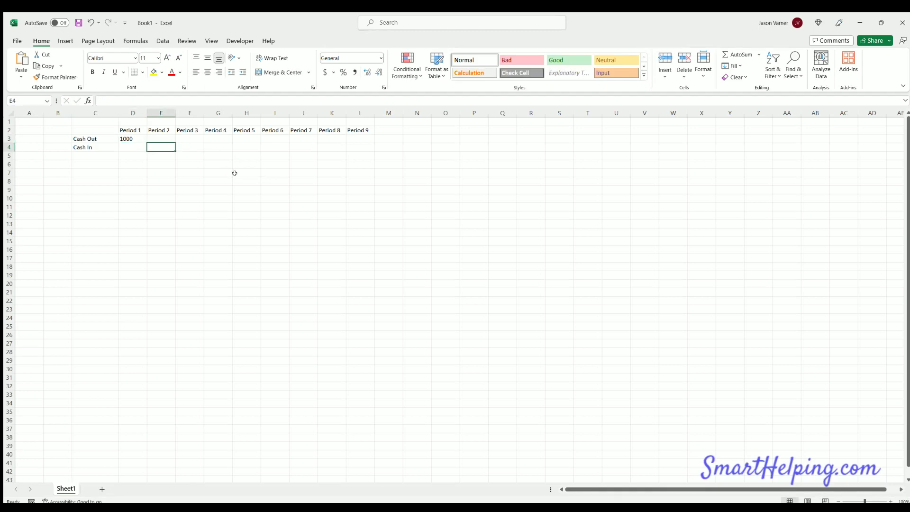
pyautogui.write('100')
pyautogui.press('Return')
pyautogui.click(167, 144)
pyautogui.moveTo(175, 150); pyautogui.dragTo(343, 148)
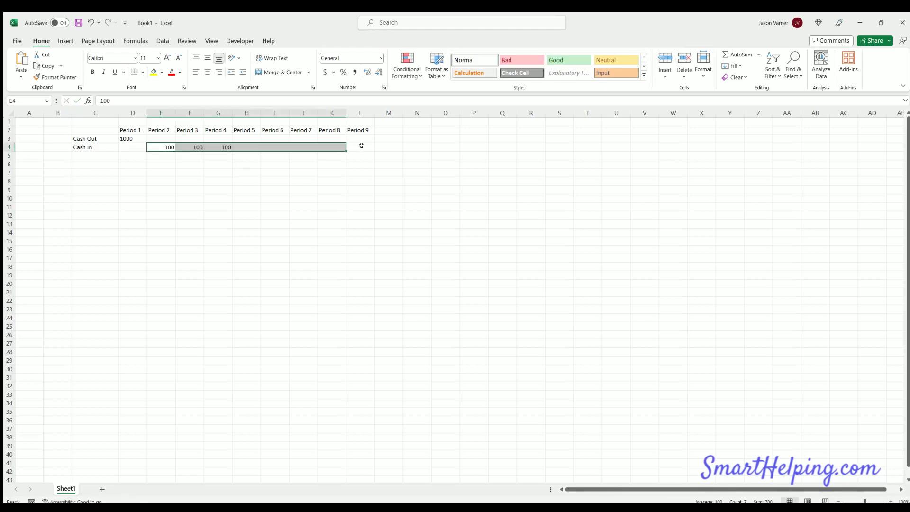
pyautogui.click(360, 144)
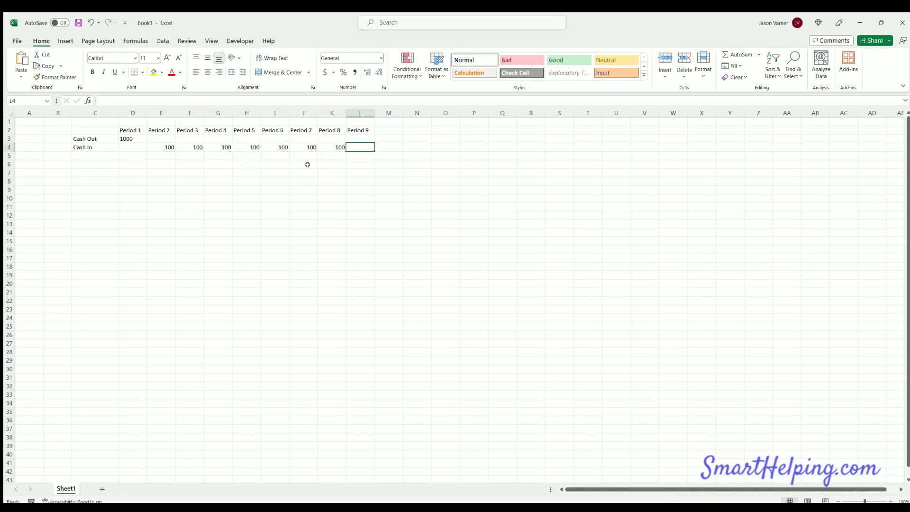
pyautogui.click(217, 145)
pyautogui.click(247, 146)
pyautogui.click(360, 146)
pyautogui.write('3000')
pyautogui.press('Return')
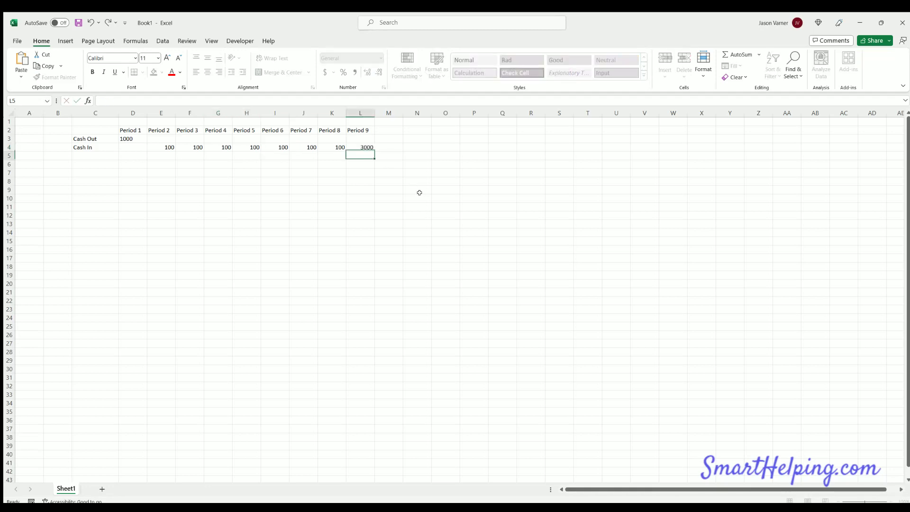
# Label cell C6 as MOIC.
pyautogui.click(83, 162)
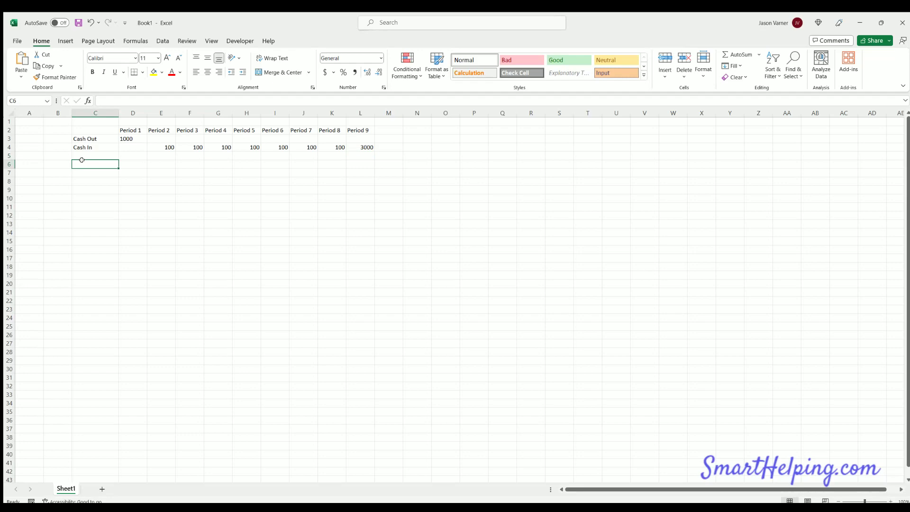
pyautogui.write('MOIC')
pyautogui.press('Return')
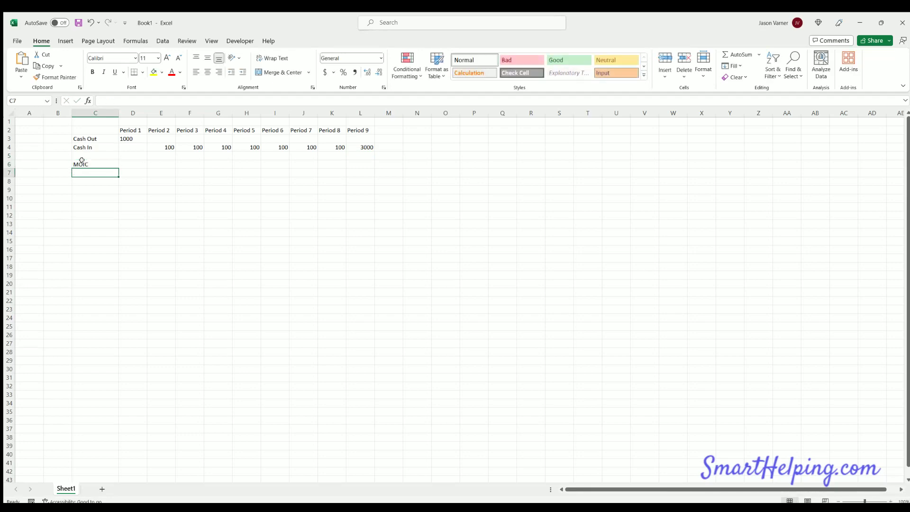
pyautogui.press('Up')
pyautogui.press('Right')
pyautogui.press('Right')
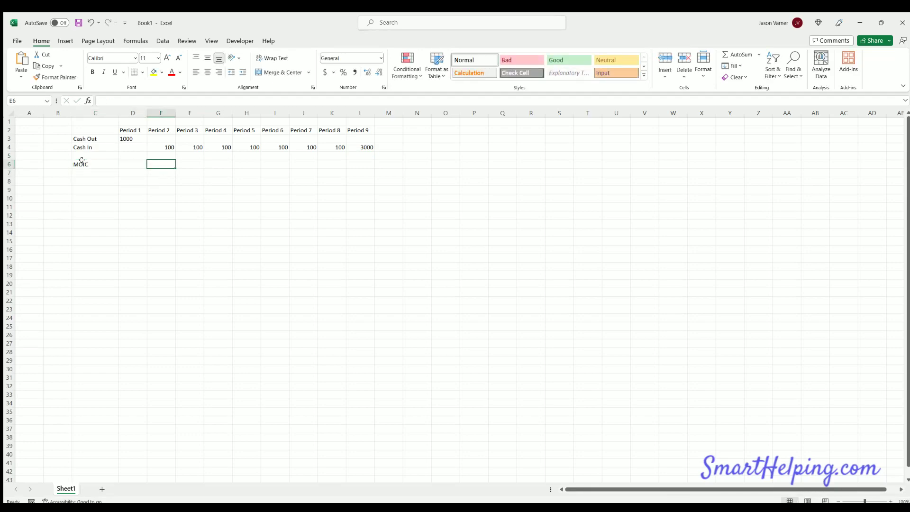
# Enter =SUM($E4:E4)/(SUM($D3:E3)) in E6 and fill it across to L6.
pyautogui.write('=sum(')
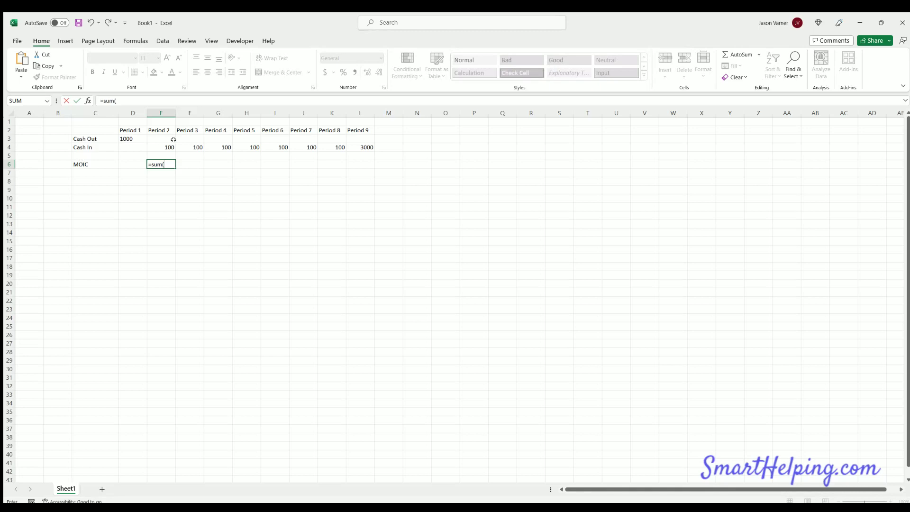
pyautogui.click(159, 144)
pyautogui.press('F8')
pyautogui.click(115, 100)
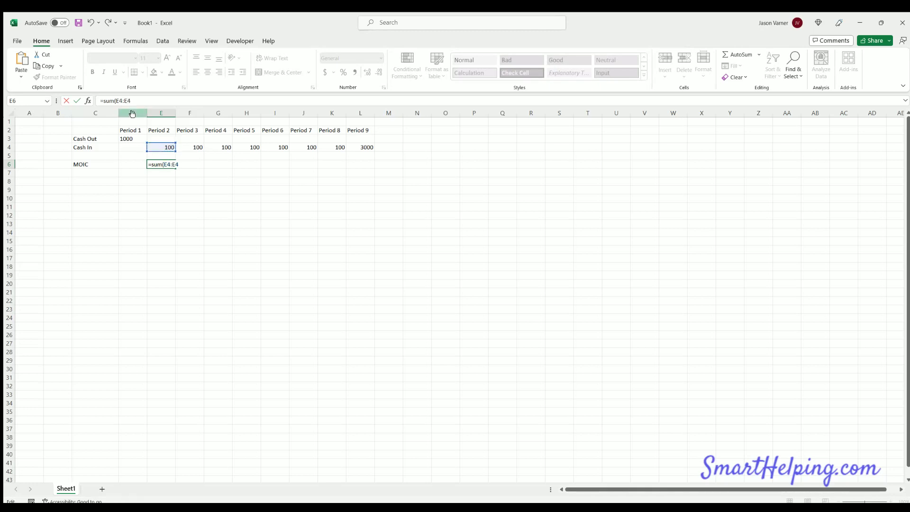
pyautogui.write('$')
pyautogui.write(')/(sum(')
pyautogui.moveTo(129, 139); pyautogui.dragTo(160, 139)
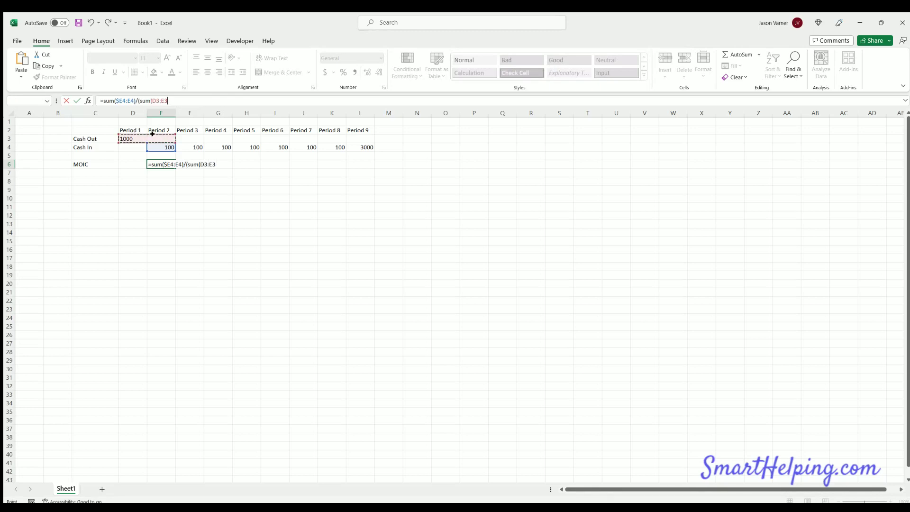
pyautogui.click(150, 101)
pyautogui.write('$')
pyautogui.click(177, 101)
pyautogui.write('))')
pyautogui.press('Return')
pyautogui.click(168, 162)
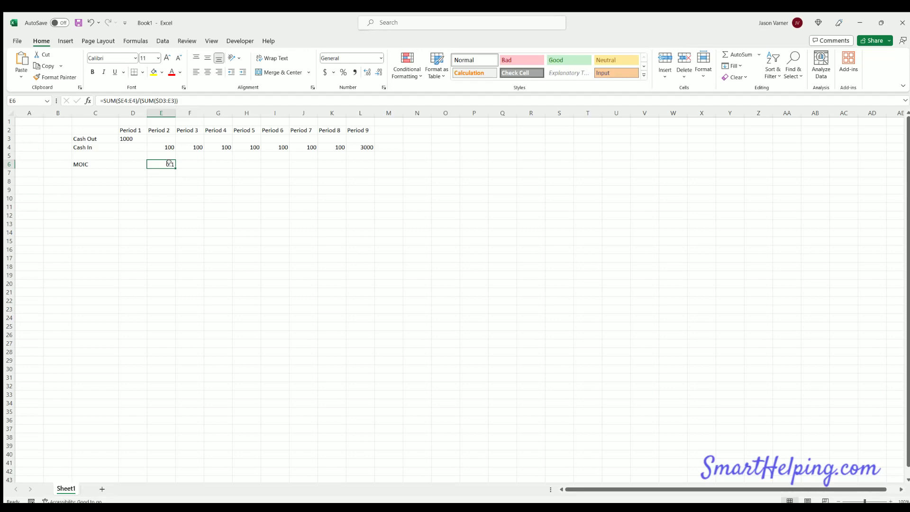
pyautogui.moveTo(175, 168); pyautogui.dragTo(372, 166)
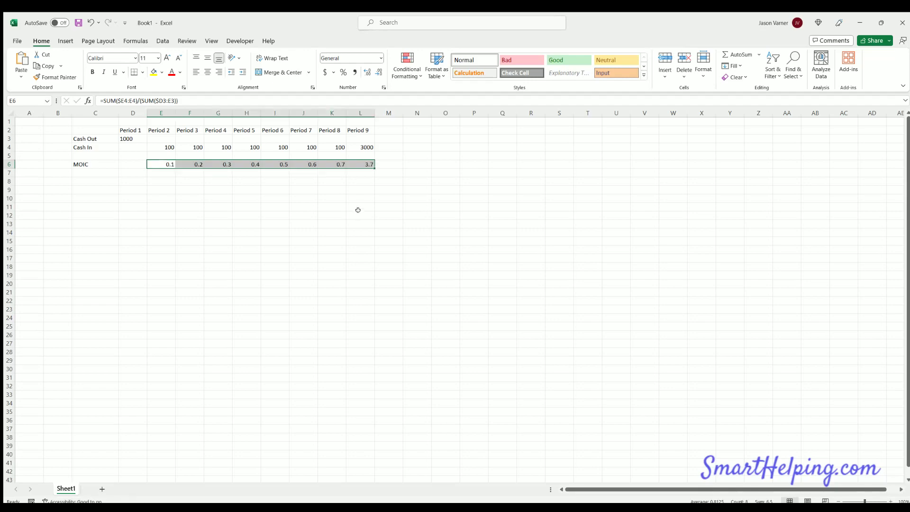
# Inspect the Period 9 and Period 7 MOIC formulas in L6 and J6.
pyautogui.click(367, 165)
pyautogui.click(306, 163)
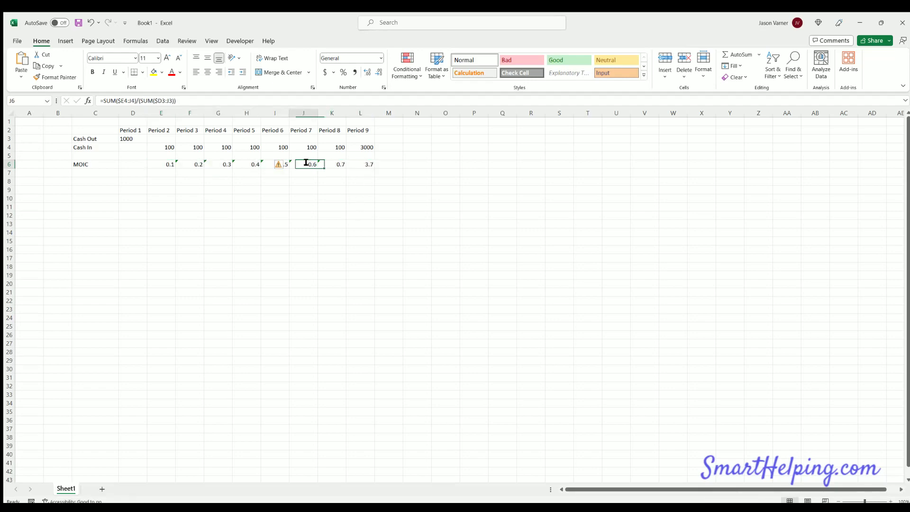
pyautogui.doubleClick(305, 162)
pyautogui.press('Return')
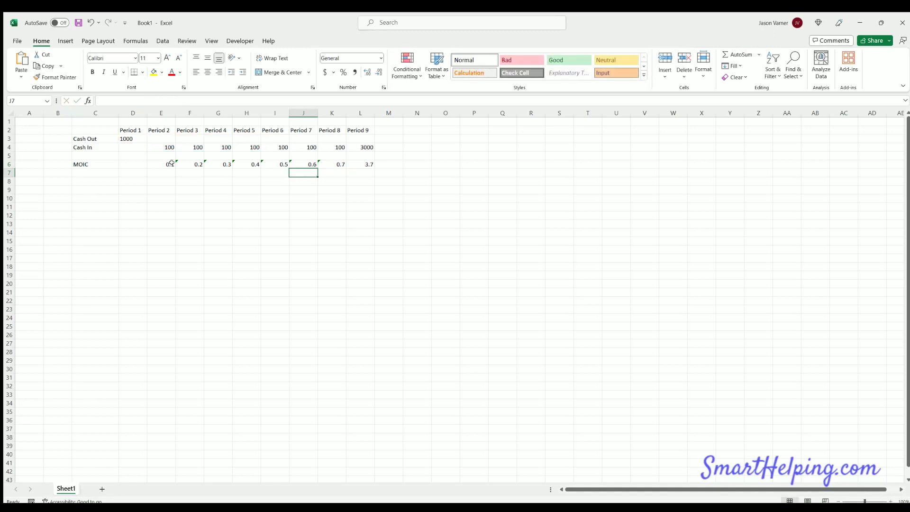
pyautogui.click(164, 161)
# Change E6 to =SUM($D4:E4)/(SUM($D3:E3)) and fill it across F6:L6.
pyautogui.doubleClick(160, 163)
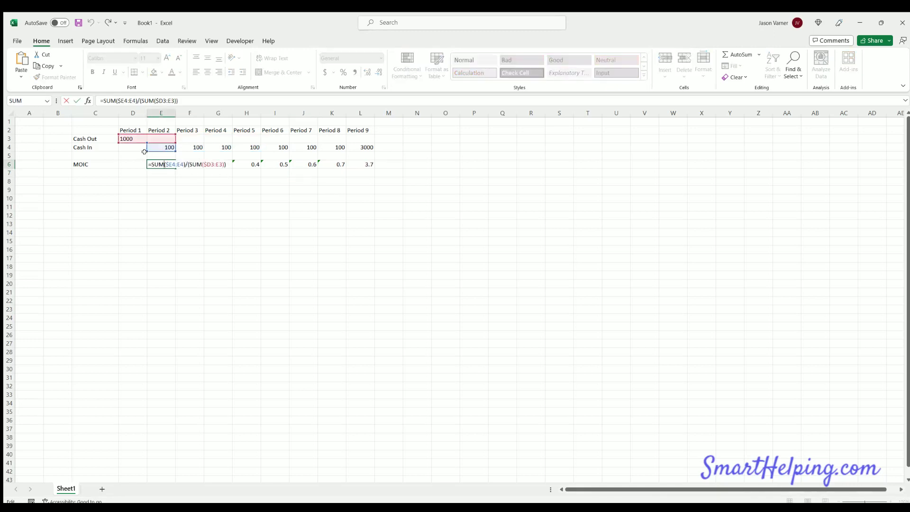
pyautogui.moveTo(147, 150); pyautogui.dragTo(123, 144)
pyautogui.hotkey('ctrl', 'Return')
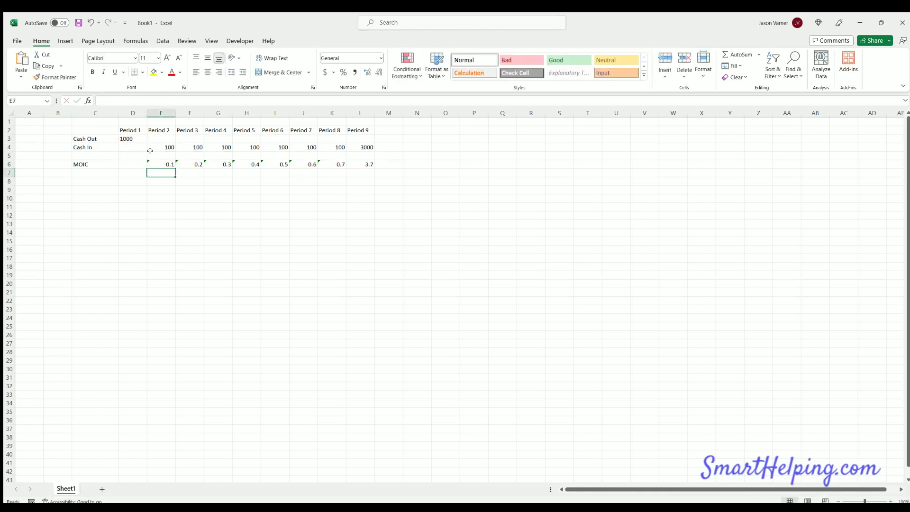
pyautogui.moveTo(173, 164); pyautogui.dragTo(372, 164)
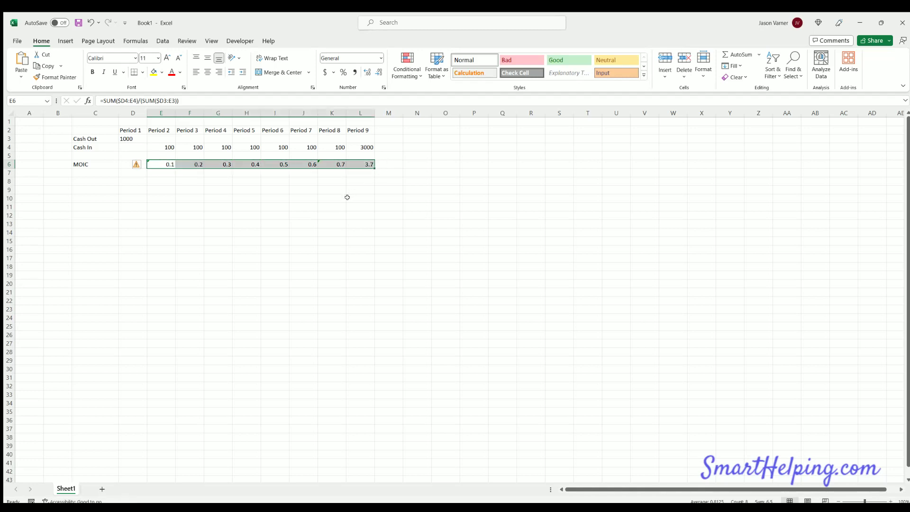
pyautogui.click(290, 222)
pyautogui.doubleClick(159, 160)
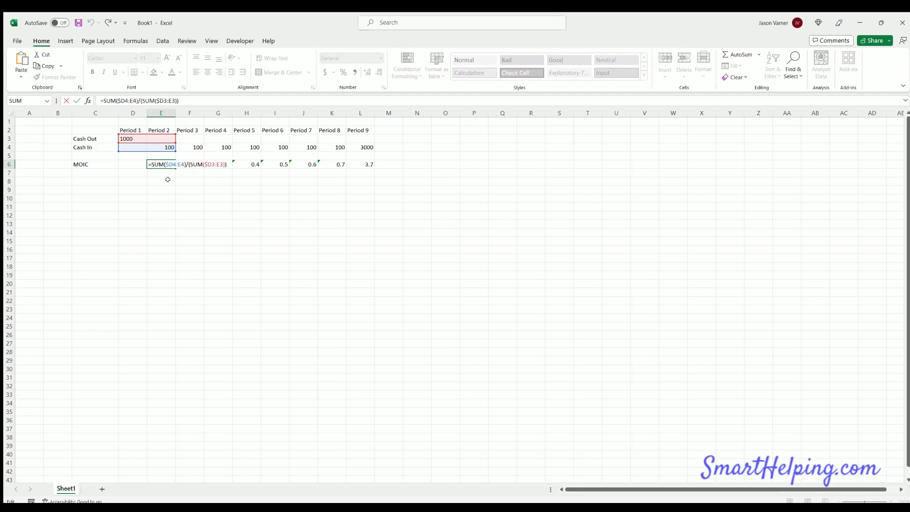
pyautogui.press('Return')
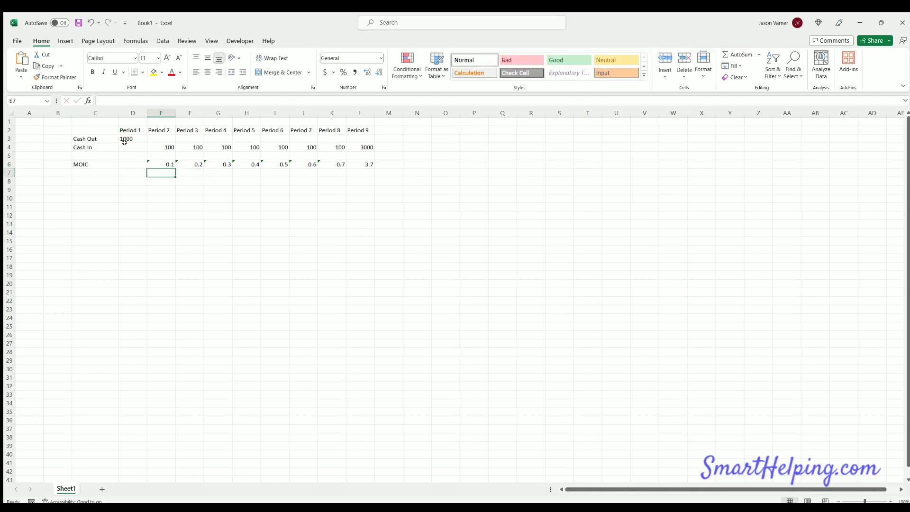
# Set Period 1 Cash In in D4 to 0 and extend the MOIC formula into D6.
pyautogui.click(138, 147)
pyautogui.write('0')
pyautogui.press('Return')
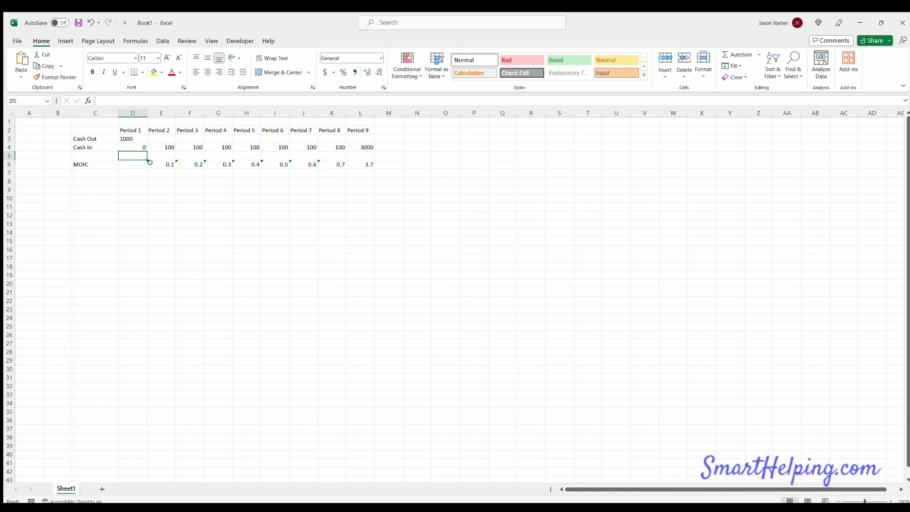
pyautogui.click(169, 163)
pyautogui.moveTo(175, 168); pyautogui.dragTo(365, 164)
pyautogui.click(137, 189)
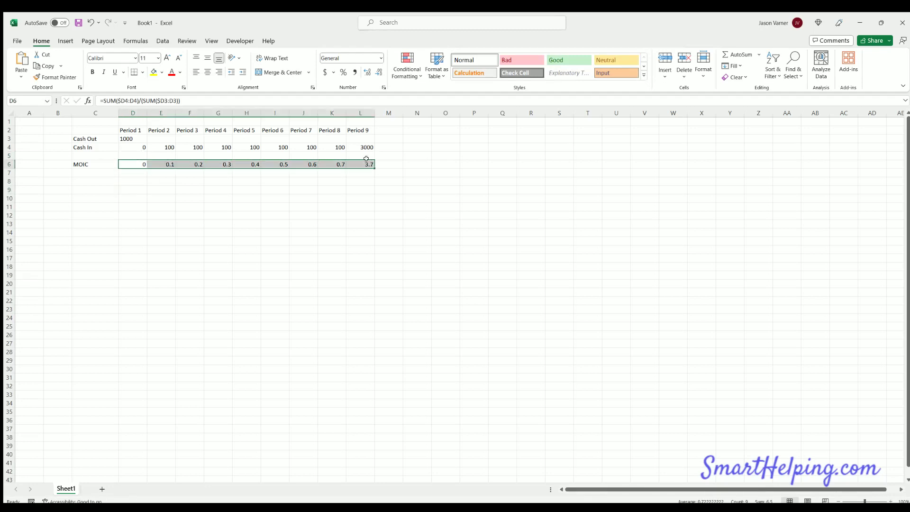
pyautogui.click(336, 216)
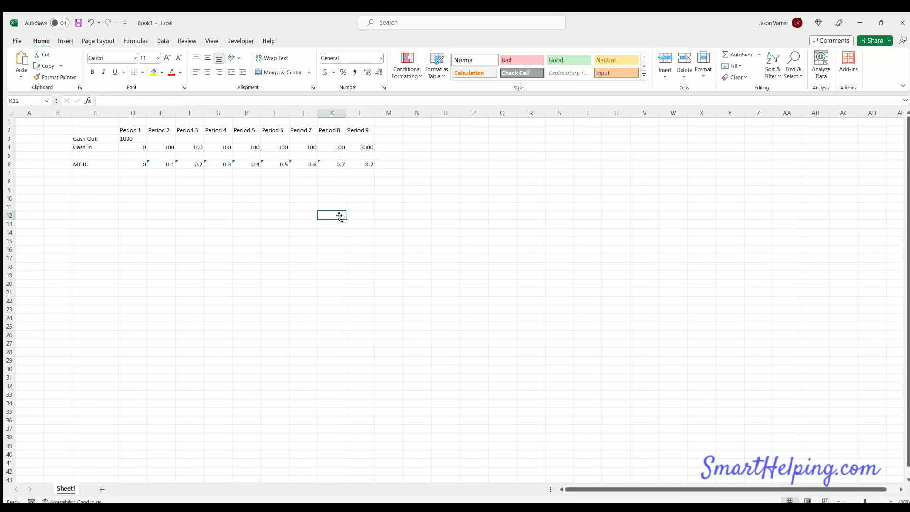
# Enter 500 as Period 2 Cash Out in E3.
pyautogui.click(155, 138)
pyautogui.write('500')
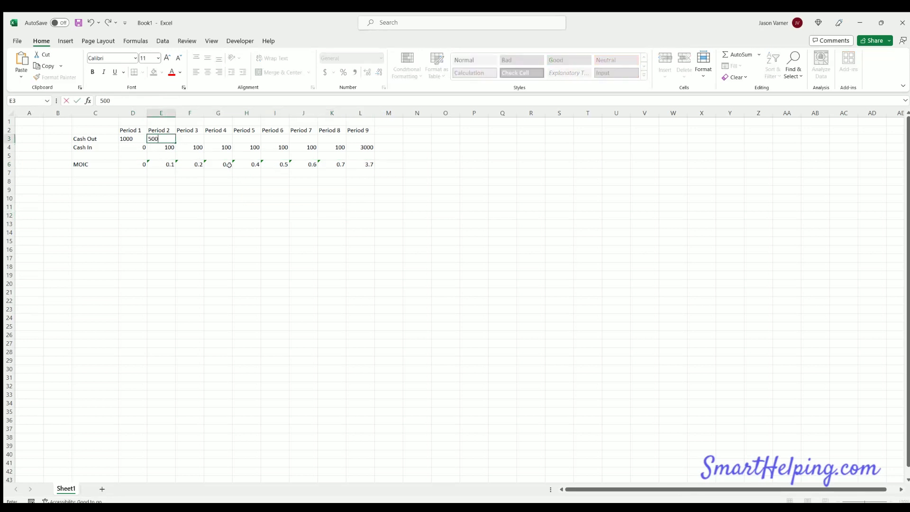
pyautogui.press('Return')
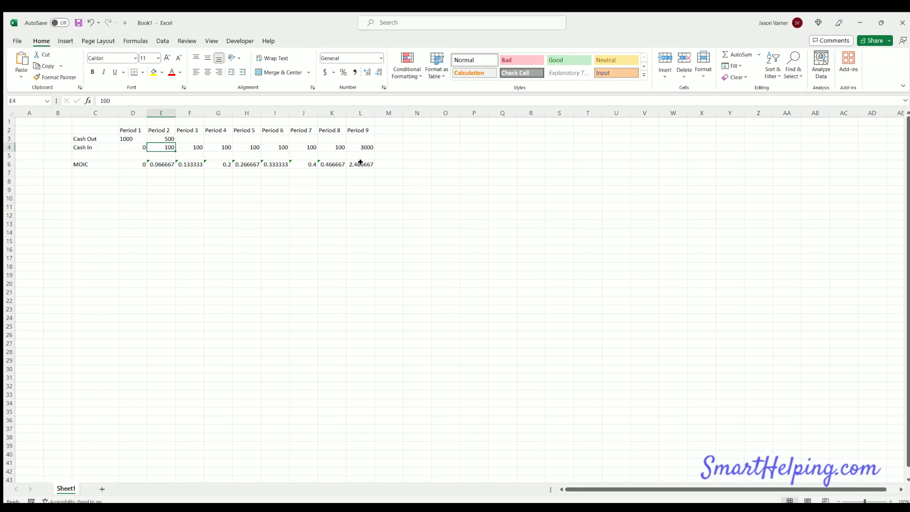
# Format the MOIC values in D6:L6 as Number with one decimal place.
pyautogui.moveTo(361, 164); pyautogui.dragTo(133, 165)
pyautogui.click(368, 72)
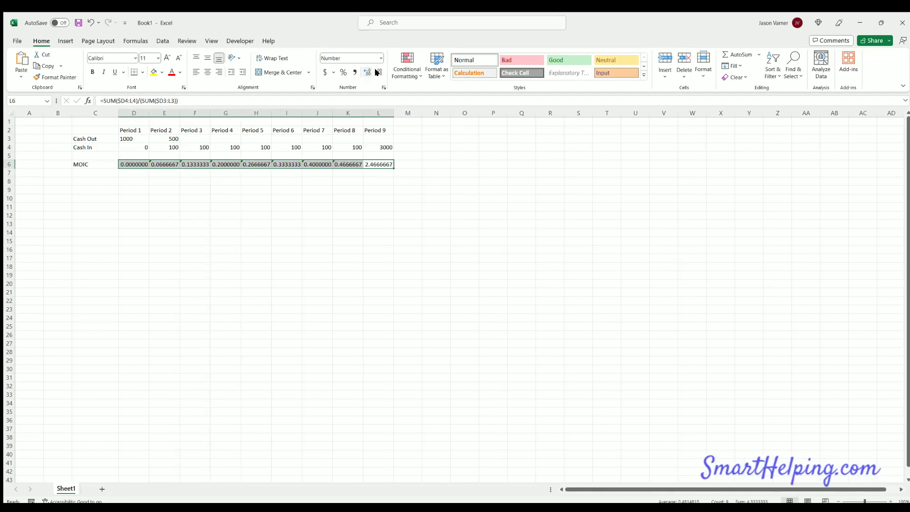
pyautogui.click(380, 72)
pyautogui.click(379, 72)
pyautogui.click(379, 72)
pyautogui.click(380, 72)
pyautogui.click(379, 72)
pyautogui.click(380, 72)
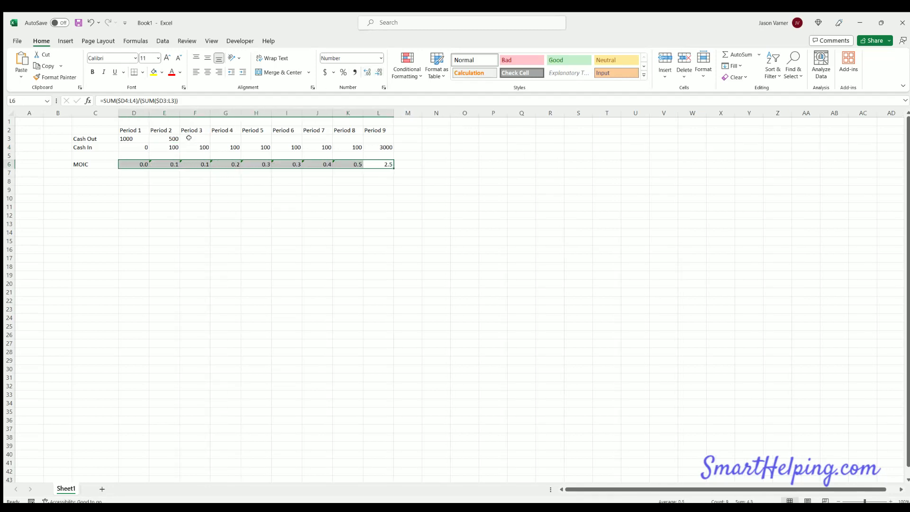
# Enter 500 as Cash Out for Periods 3 and 4 in F3 and G3.
pyautogui.click(181, 138)
pyautogui.write('500')
pyautogui.press('Tab')
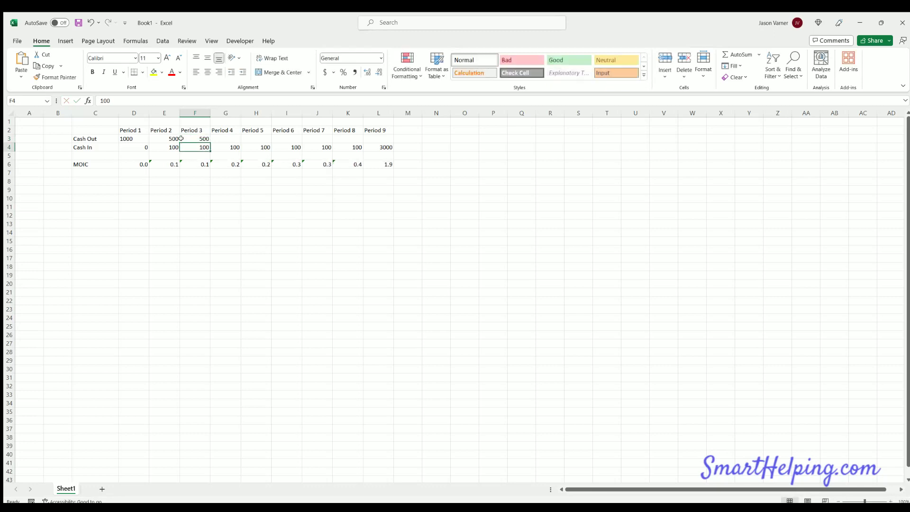
pyautogui.write('500')
pyautogui.hotkey('ctrl', 'Return')
pyautogui.press('Right')
pyautogui.press('Right')
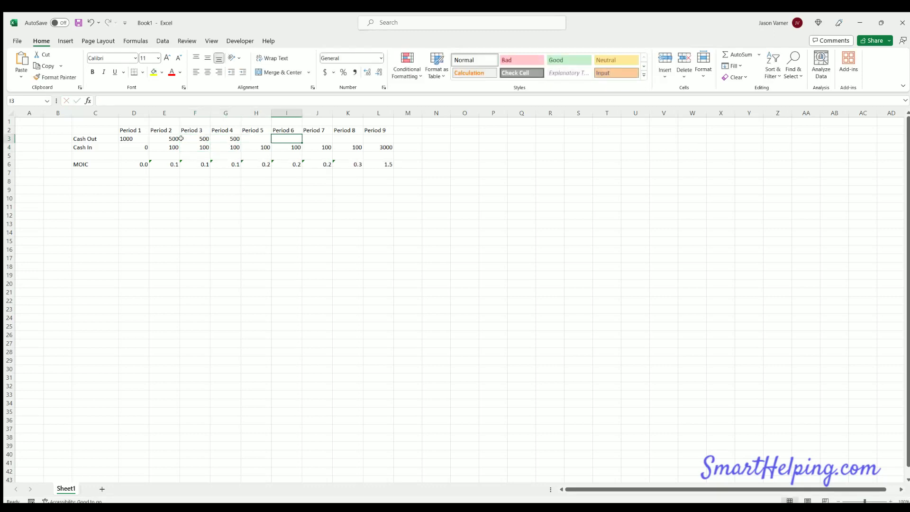
pyautogui.press('Right')
pyautogui.press('Down')
pyautogui.press('Down')
pyautogui.press('Down')
pyautogui.press('Left')
pyautogui.press('Left')
pyautogui.press('Left')
pyautogui.press('Left')
pyautogui.press('Left')
pyautogui.press('Left')
pyautogui.press('Left')
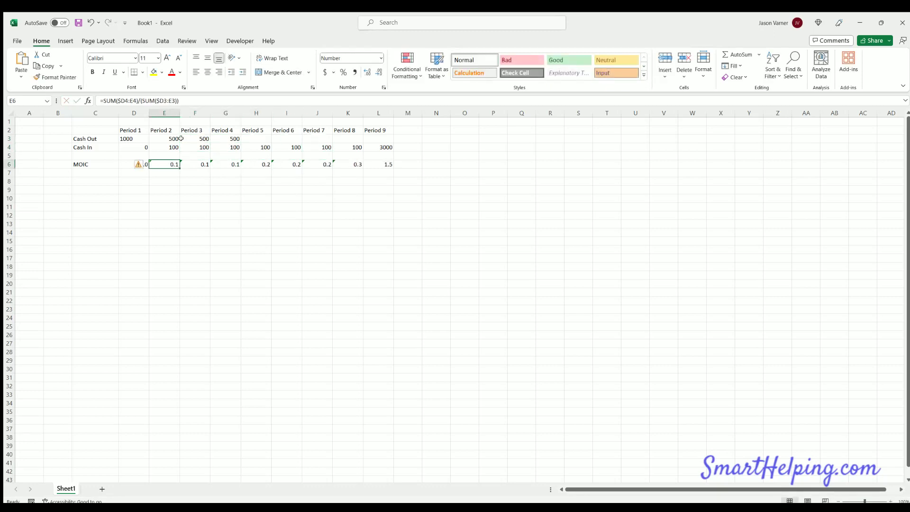
pyautogui.press('Right')
pyautogui.press('Right')
pyautogui.press('Right')
pyautogui.press('Right')
pyautogui.press('Right')
pyautogui.press('Right')
pyautogui.press('Right')
pyautogui.press('Right')
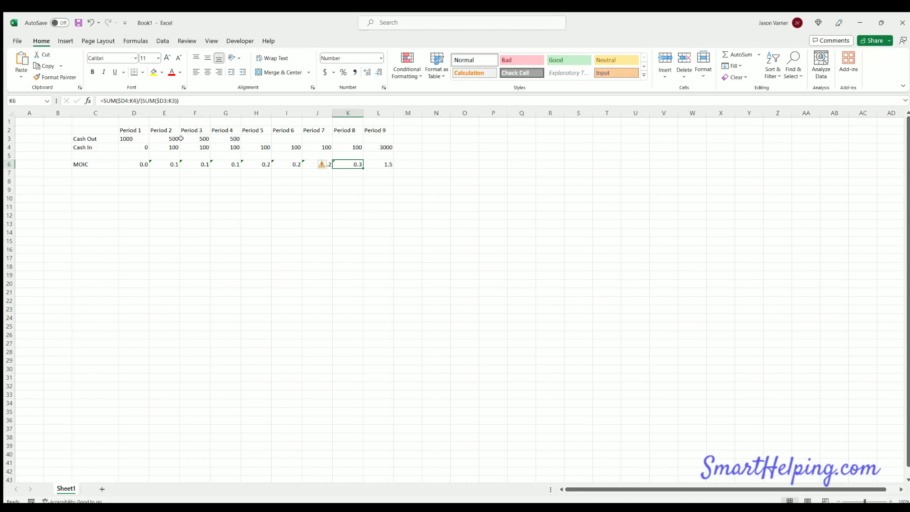
pyautogui.press('Left')
pyautogui.press('Right')
pyautogui.press('Right')
pyautogui.press('Left')
pyautogui.press('Left')
pyautogui.press('Left')
pyautogui.press('Left')
pyautogui.press('Left')
pyautogui.press('Left')
pyautogui.press('Left')
pyautogui.press('Right')
pyautogui.press('Right')
pyautogui.press('Right')
pyautogui.press('Right')
pyautogui.press('Right')
pyautogui.press('Right')
pyautogui.press('Right')
pyautogui.press('Right')
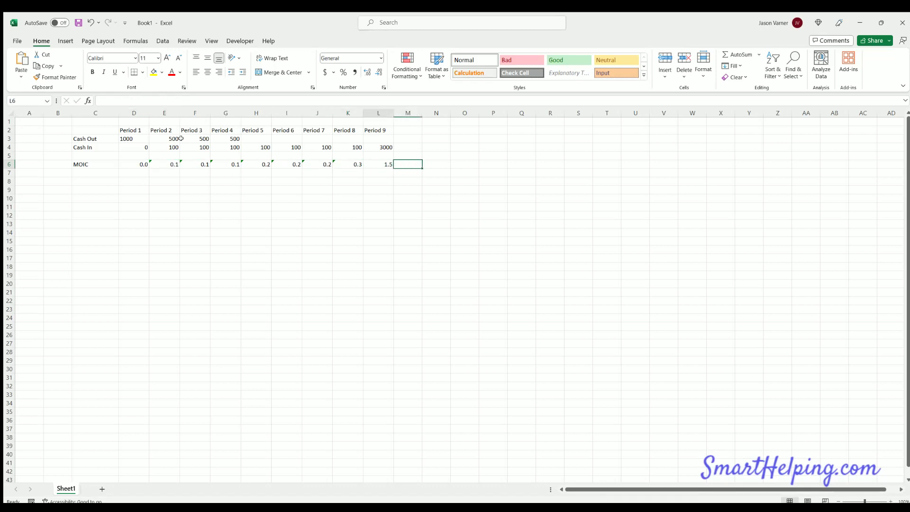
pyautogui.press('Left')
pyautogui.click(215, 136)
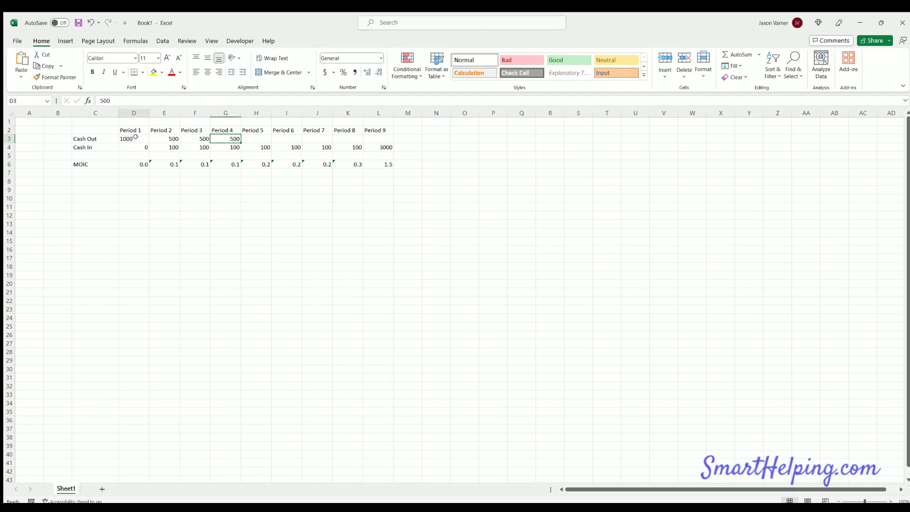
pyautogui.click(127, 138)
pyautogui.moveTo(160, 145); pyautogui.dragTo(256, 131)
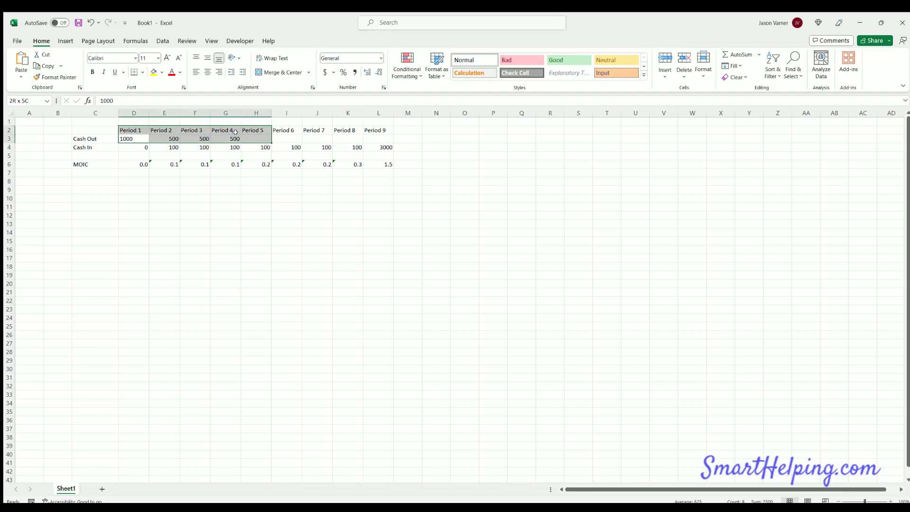
pyautogui.moveTo(165, 146); pyautogui.dragTo(256, 139)
pyautogui.click(190, 161)
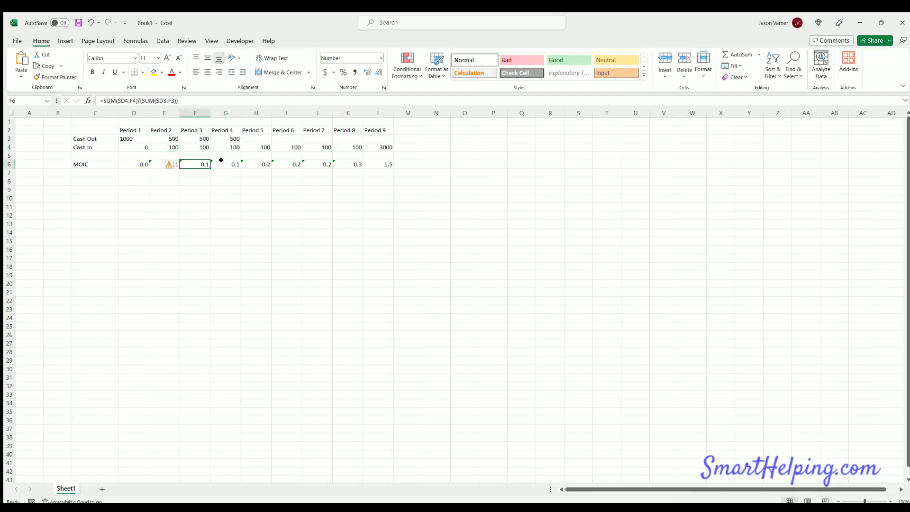
pyautogui.click(224, 161)
pyautogui.click(256, 161)
pyautogui.click(288, 161)
pyautogui.click(320, 161)
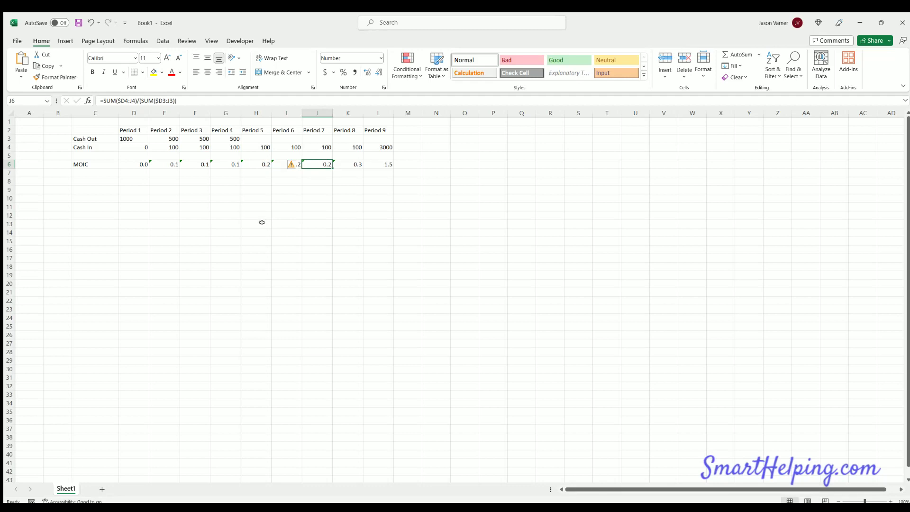
# Move the MOIC row with its label down to row 12.
pyautogui.moveTo(84, 163); pyautogui.dragTo(374, 164)
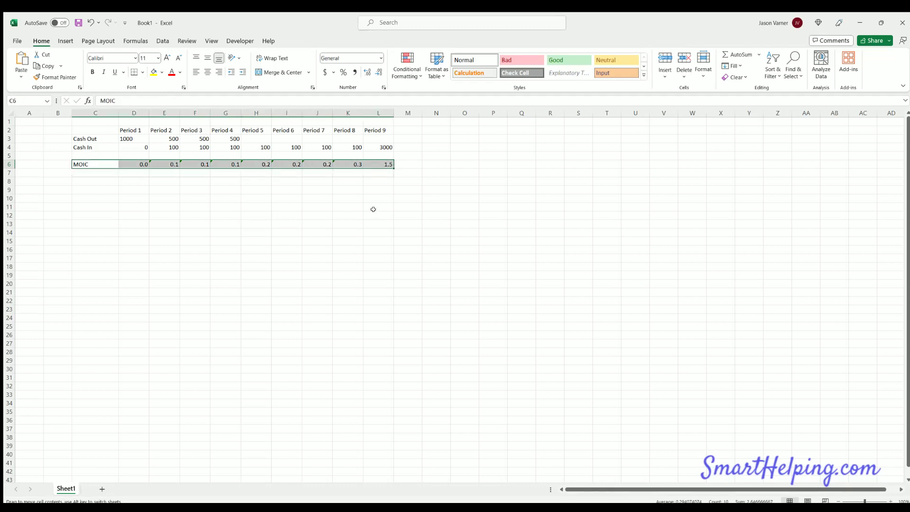
pyautogui.moveTo(373, 209); pyautogui.dragTo(373, 211)
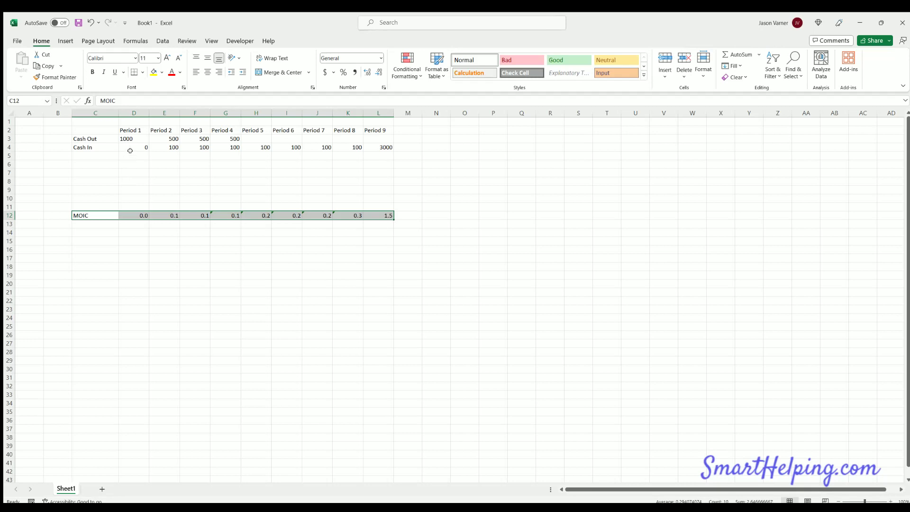
pyautogui.click(131, 154)
# Build cumulative Cash Out in row 6, running from 1000 in Period 1 to 2500 by Period 9.
pyautogui.click(133, 164)
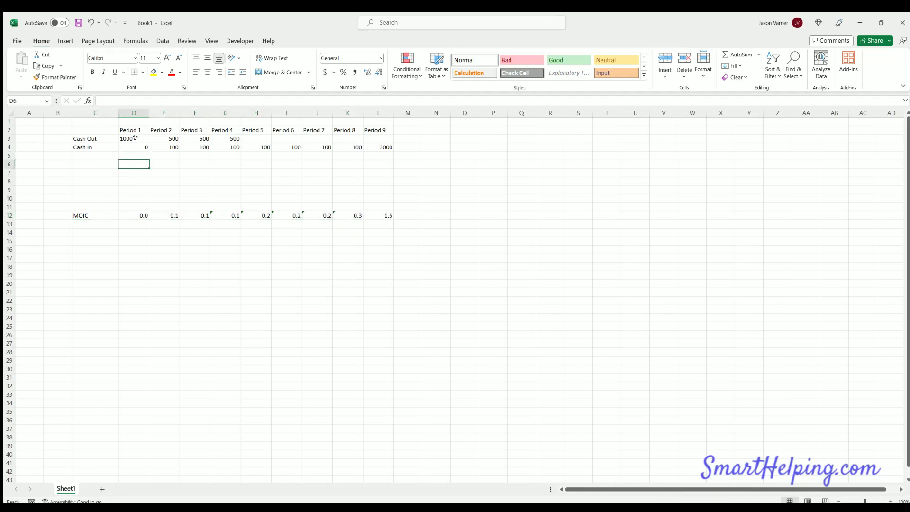
pyautogui.write('=')
pyautogui.press('Up')
pyautogui.press('Up')
pyautogui.press('Up')
pyautogui.press('Tab')
pyautogui.write('=')
pyautogui.press('Left')
pyautogui.write('+')
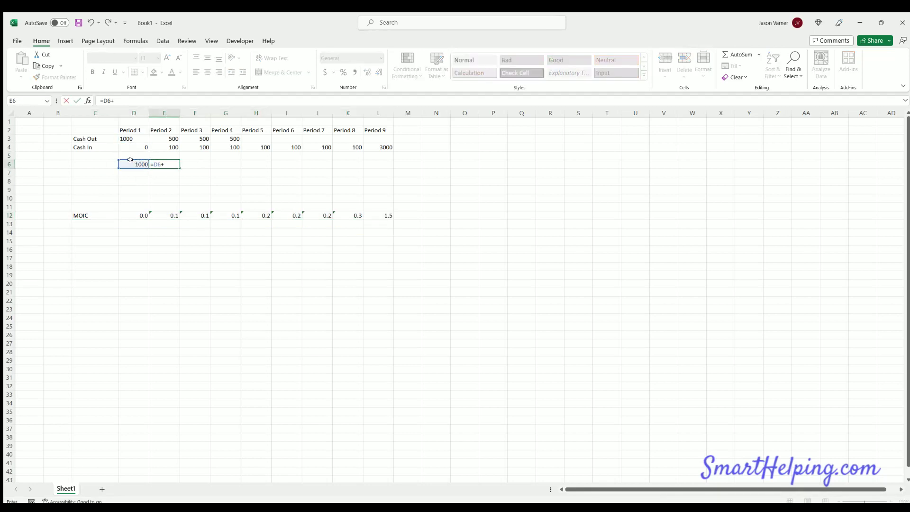
pyautogui.click(172, 138)
pyautogui.press('Return')
pyautogui.click(171, 165)
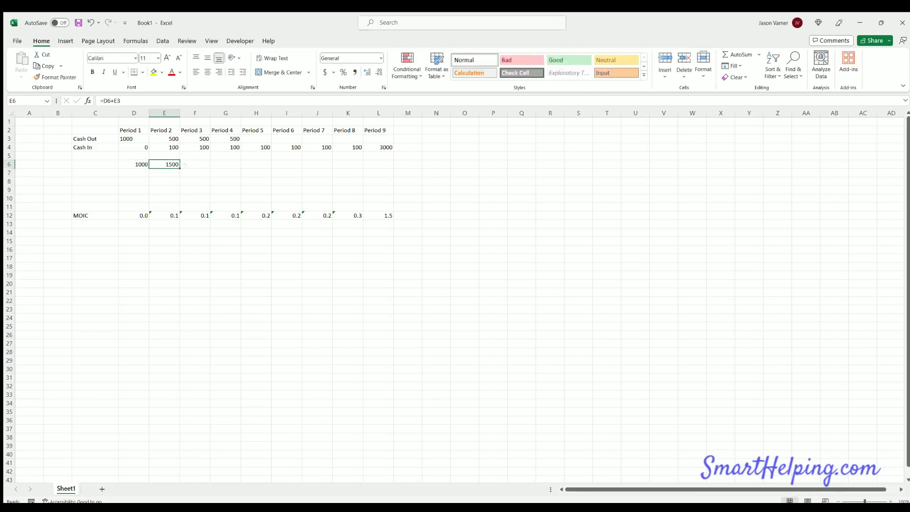
pyautogui.moveTo(180, 168); pyautogui.dragTo(382, 169)
# Build cumulative Cash In in row 7 with =E4+D7 running totals, reaching 3700 at Period 9.
pyautogui.click(134, 172)
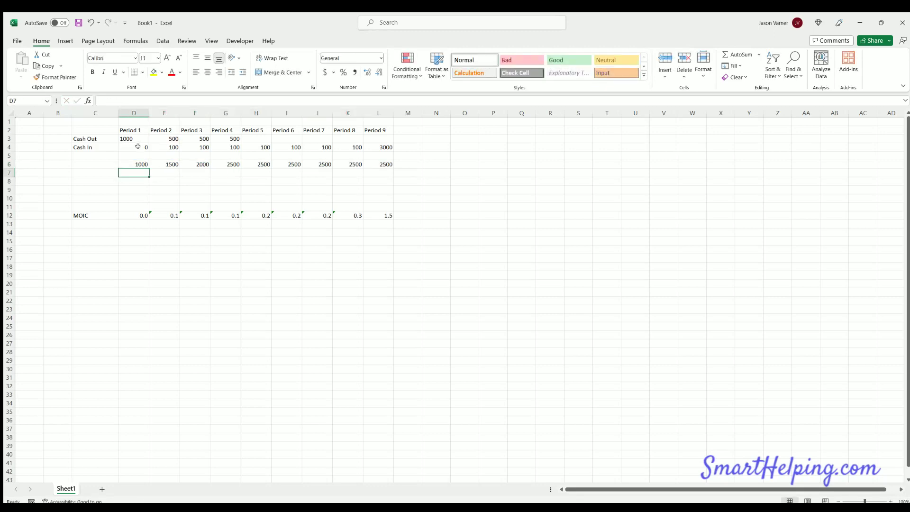
pyautogui.write('=')
pyautogui.click(138, 152)
pyautogui.press('Return')
pyautogui.click(164, 173)
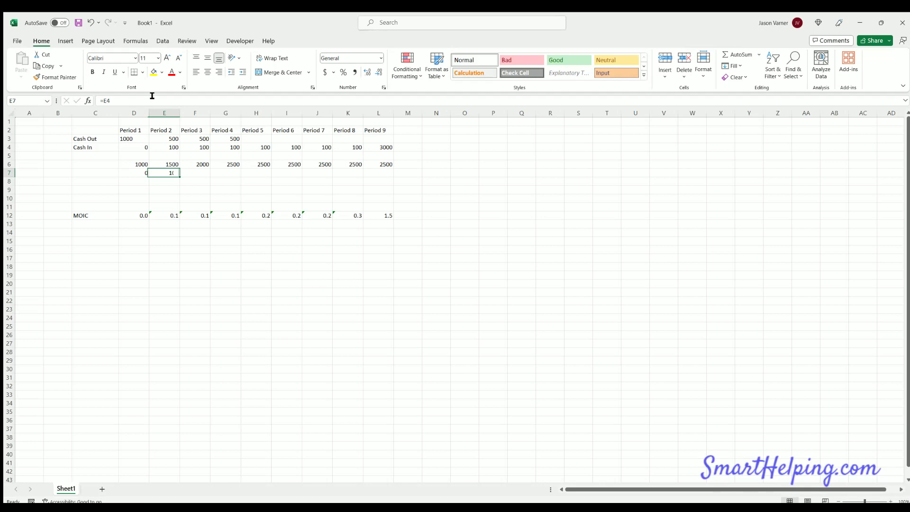
pyautogui.write('=')
pyautogui.click(165, 147)
pyautogui.write('+')
pyautogui.click(136, 171)
pyautogui.press('Return')
pyautogui.click(164, 172)
pyautogui.moveTo(180, 177); pyautogui.dragTo(388, 176)
pyautogui.click(136, 182)
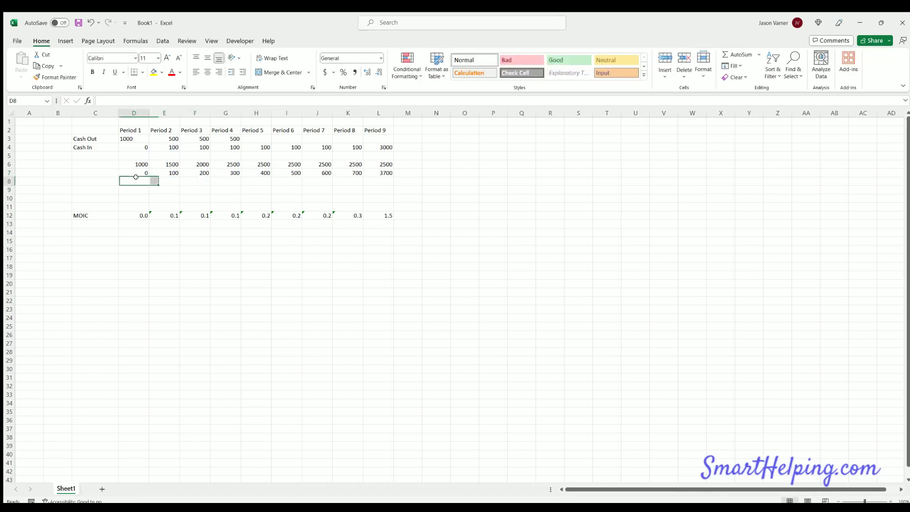
# Enter =D7/D6 in D8 and fill it across row 8 to L8.
pyautogui.write('=')
pyautogui.click(133, 171)
pyautogui.write('/')
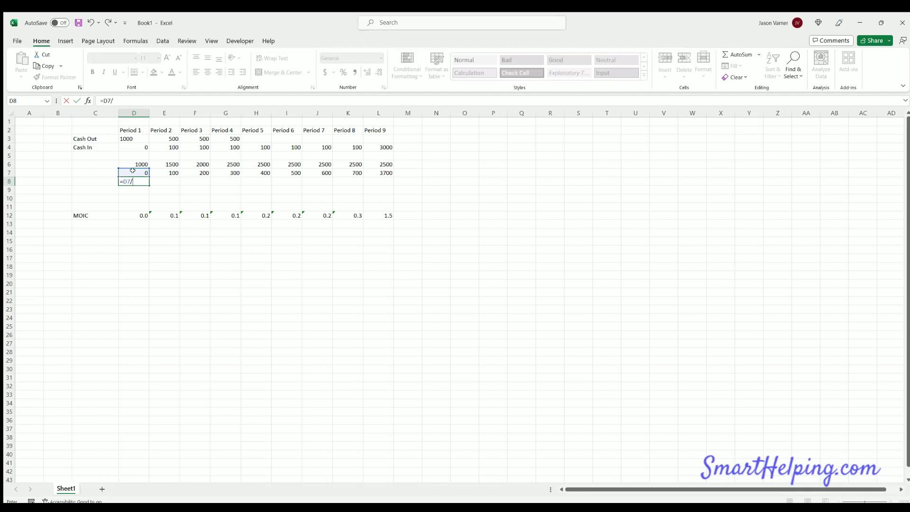
pyautogui.click(128, 161)
pyautogui.press('Return')
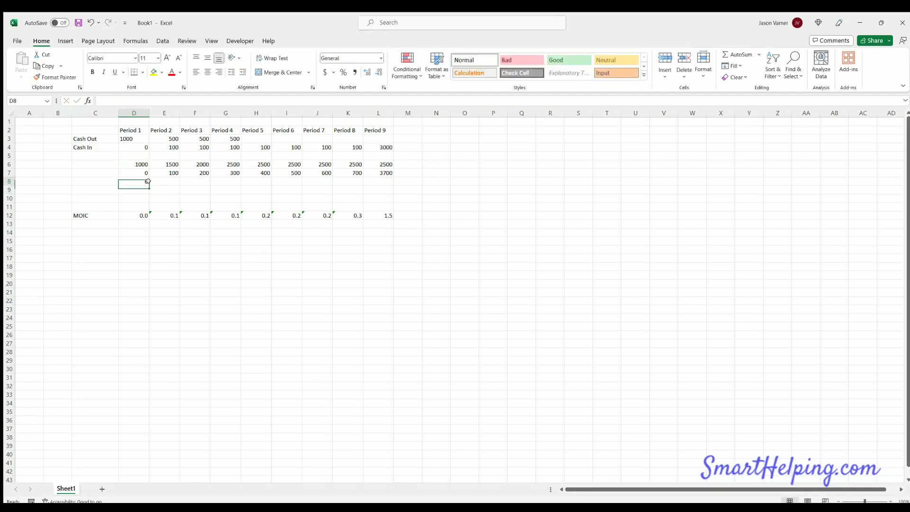
pyautogui.click(137, 181)
pyautogui.moveTo(150, 185); pyautogui.dragTo(390, 185)
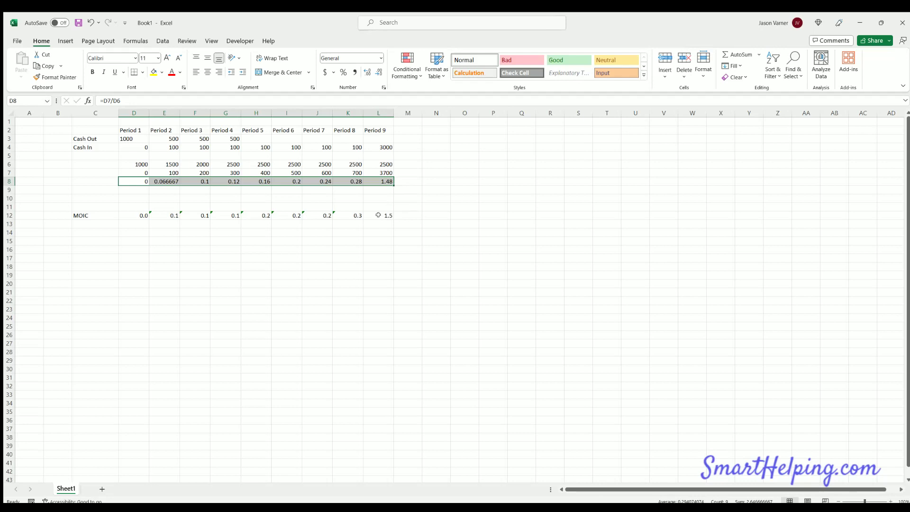
# Show the row 12 MOIC values in D12:L12 with two decimal places.
pyautogui.moveTo(378, 215); pyautogui.dragTo(135, 215)
pyautogui.click(369, 74)
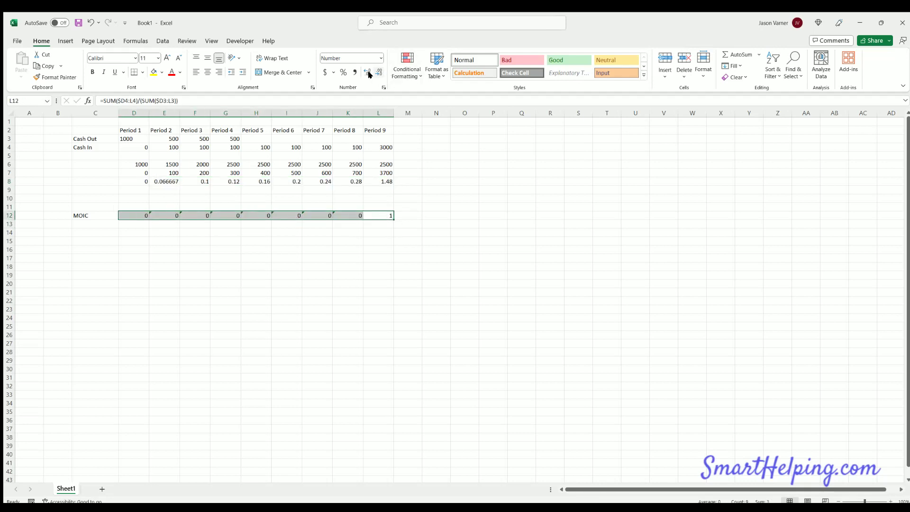
pyautogui.click(367, 73)
pyautogui.click(367, 73)
pyautogui.click(483, 197)
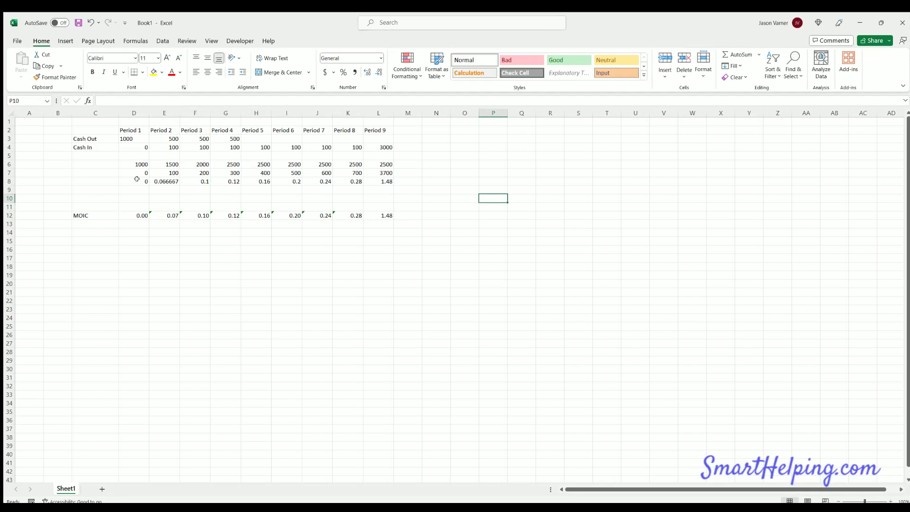
pyautogui.click(95, 182)
# Label C8 as MOIC and check the E8 and L8 ratio formulas, reaching 1.48 at Period 9.
pyautogui.write('MOIC')
pyautogui.press('Return')
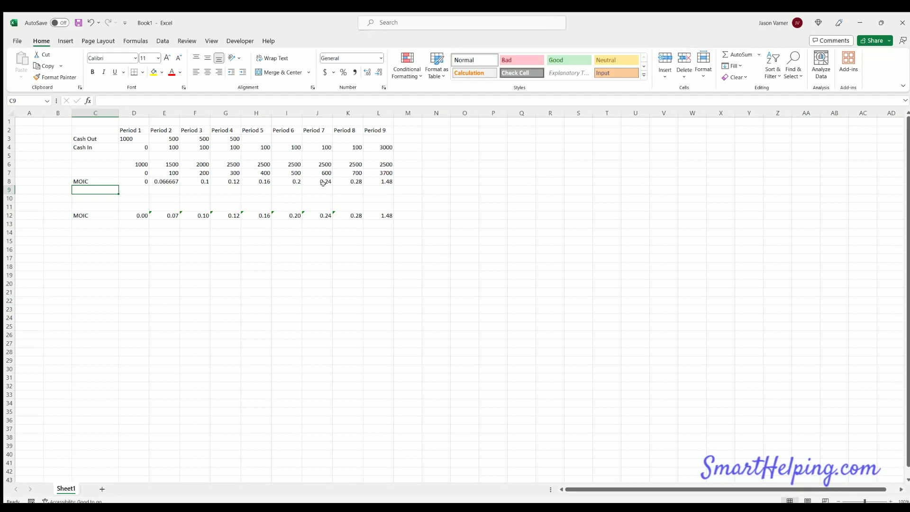
pyautogui.click(105, 178)
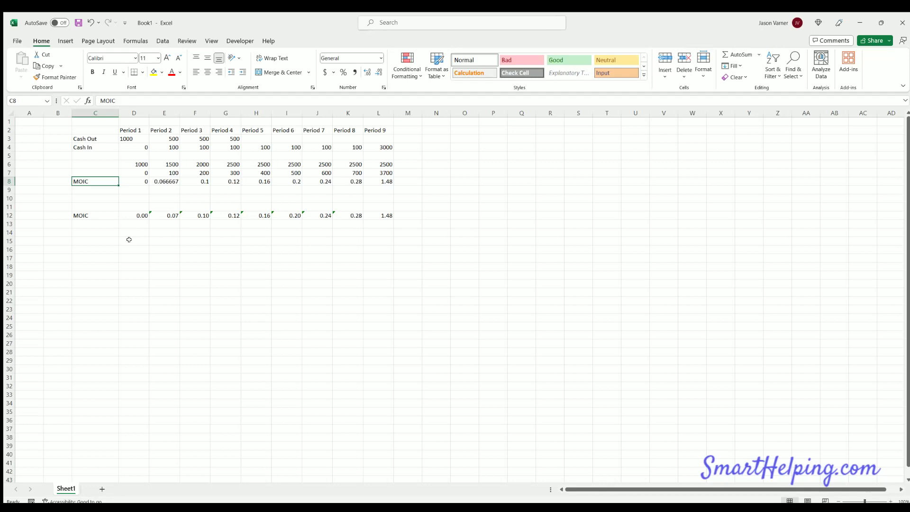
pyautogui.moveTo(129, 240); pyautogui.dragTo(448, 256)
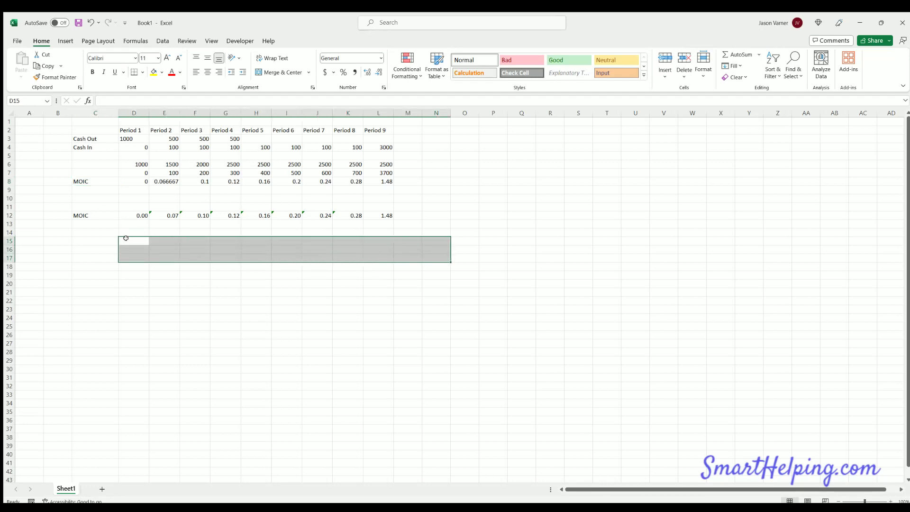
pyautogui.click(126, 238)
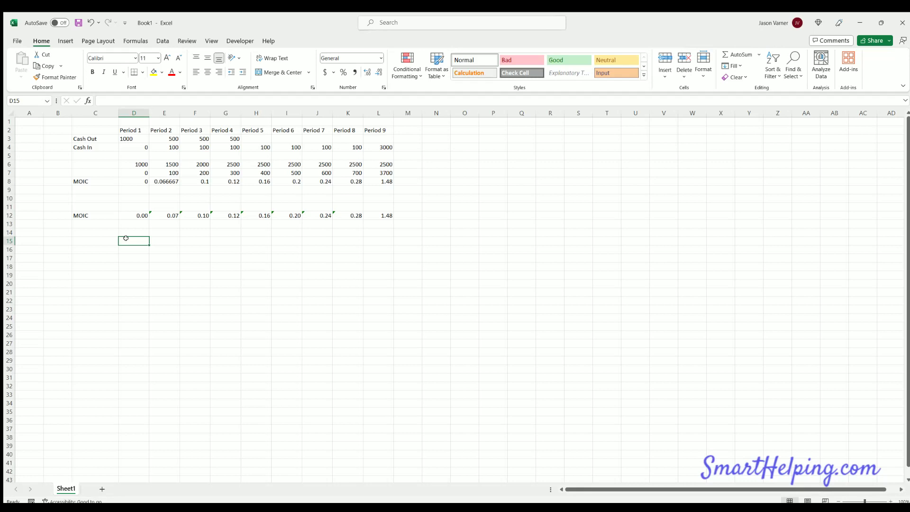
pyautogui.click(89, 178)
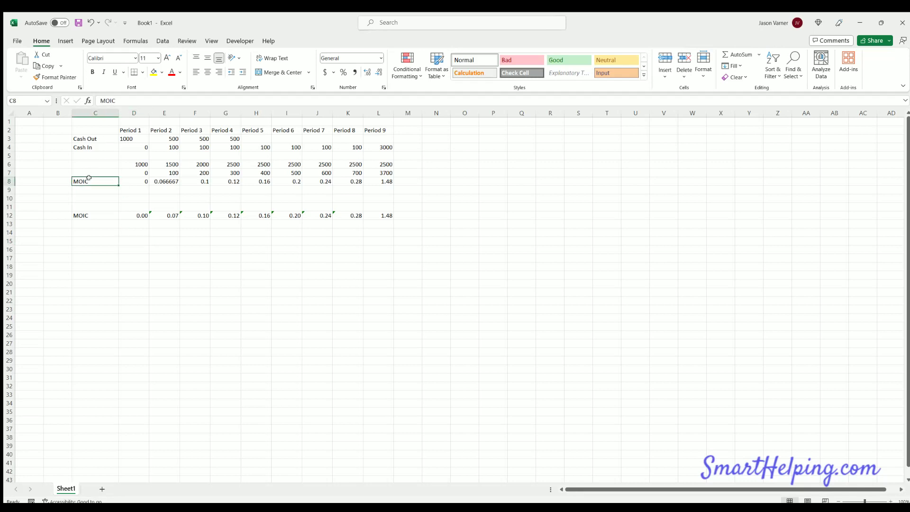
pyautogui.click(168, 180)
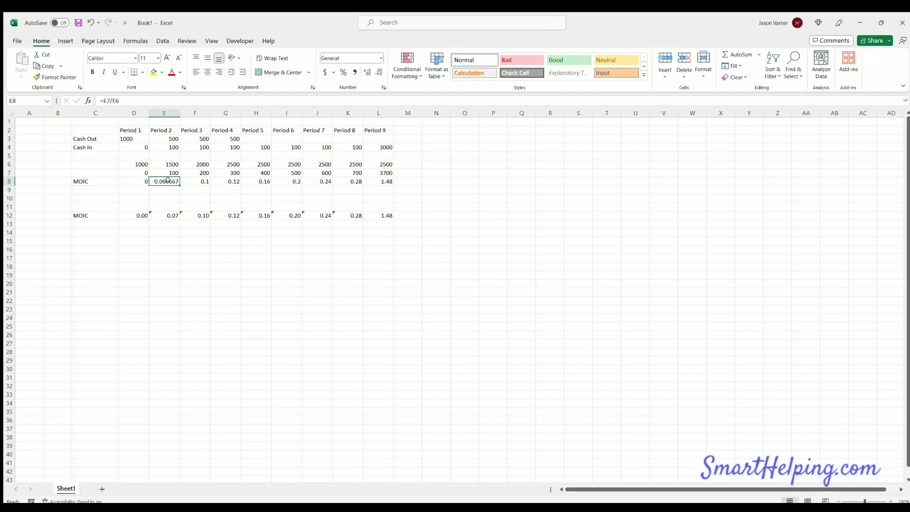
pyautogui.click(379, 179)
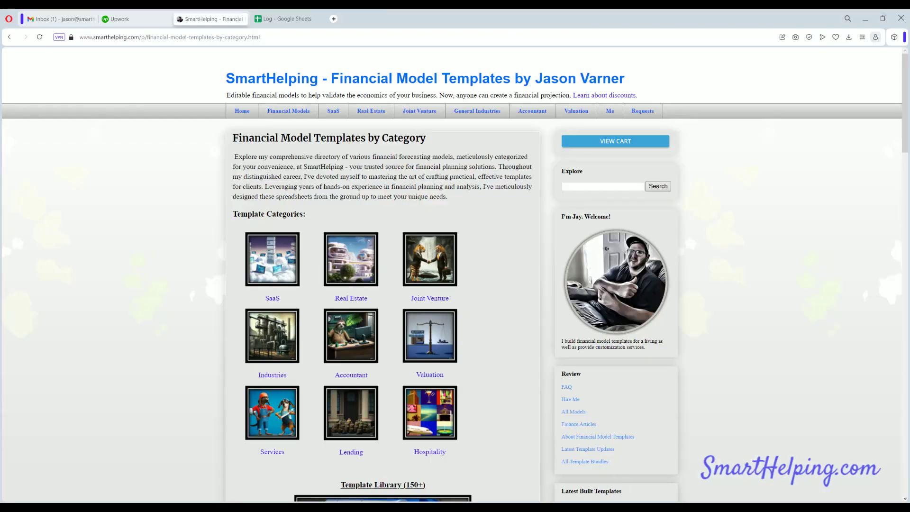
# Go to SmartHelping's Joint Venture templates page and browse its waterfall template list.
pyautogui.click(421, 111)
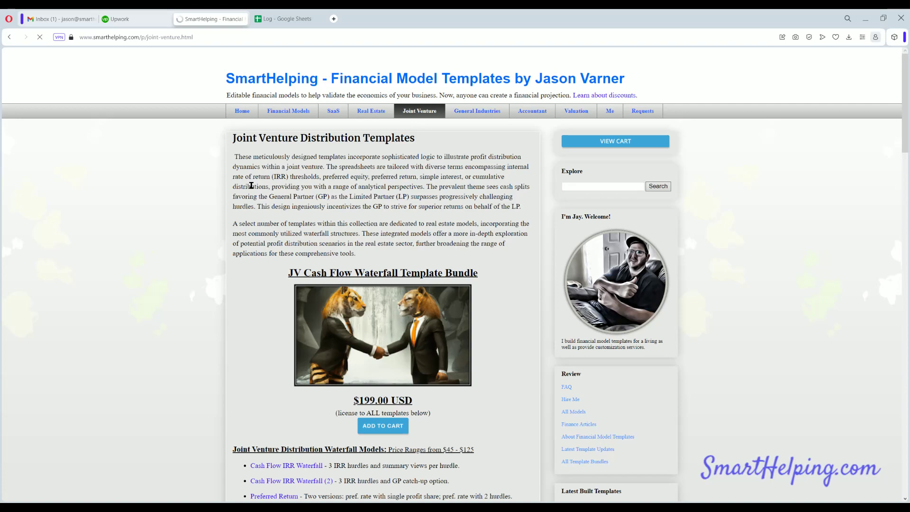
pyautogui.scroll(-3, 249, 184)
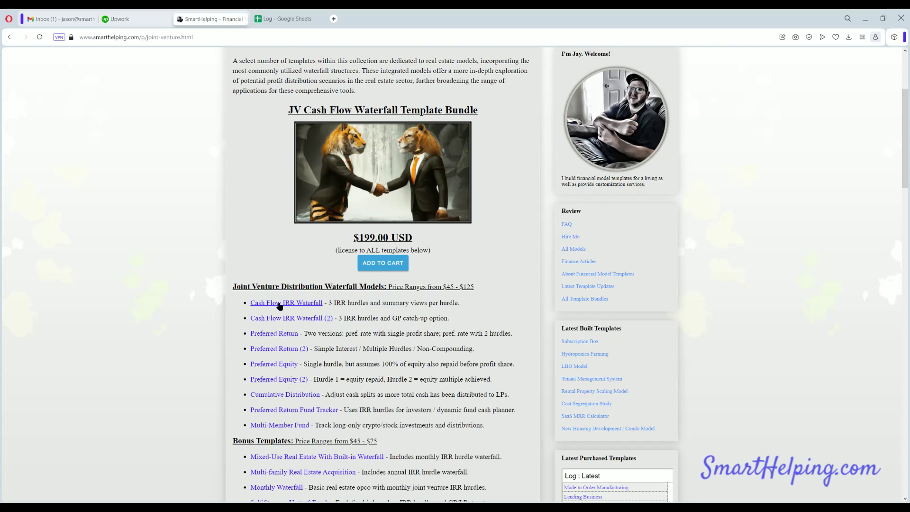
pyautogui.scroll(-3, 279, 306)
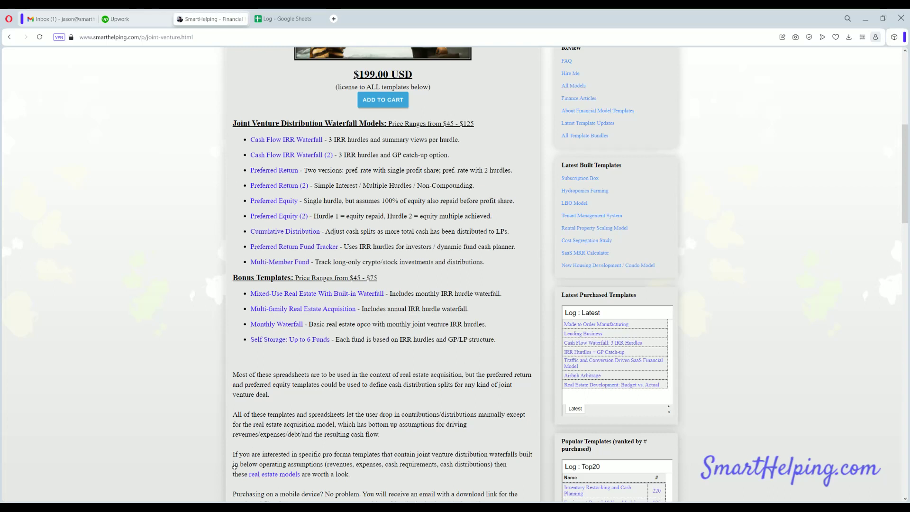
pyautogui.scroll(7, 315, 355)
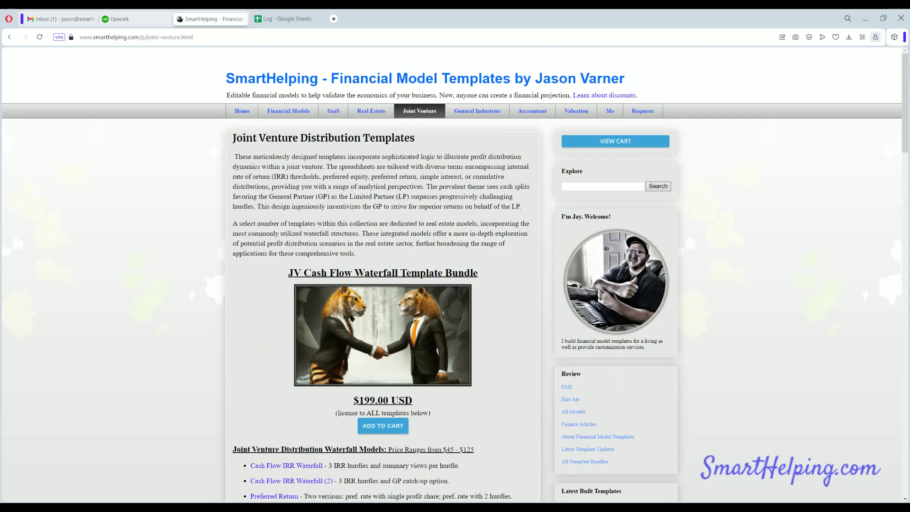
# Browse the Financial Model Templates categories, priced $45 to $175, and return to the top.
pyautogui.click(288, 111)
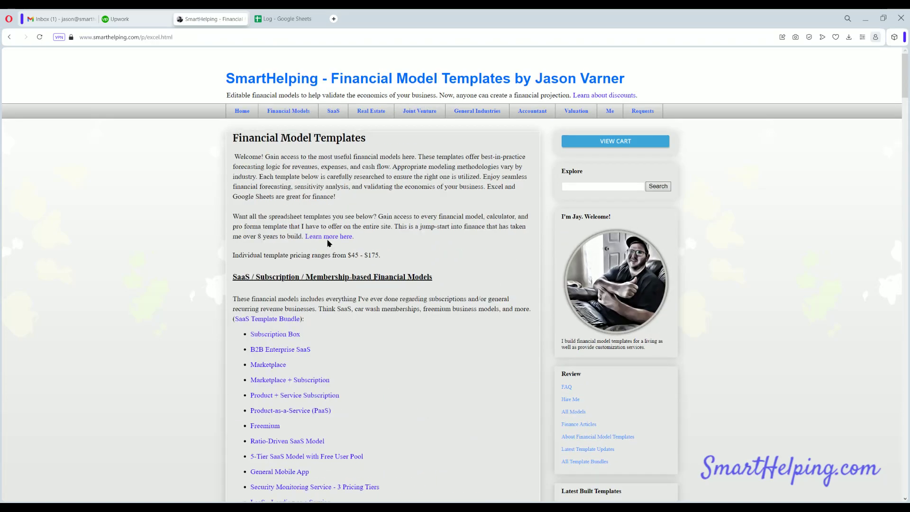
pyautogui.scroll(-3, 327, 243)
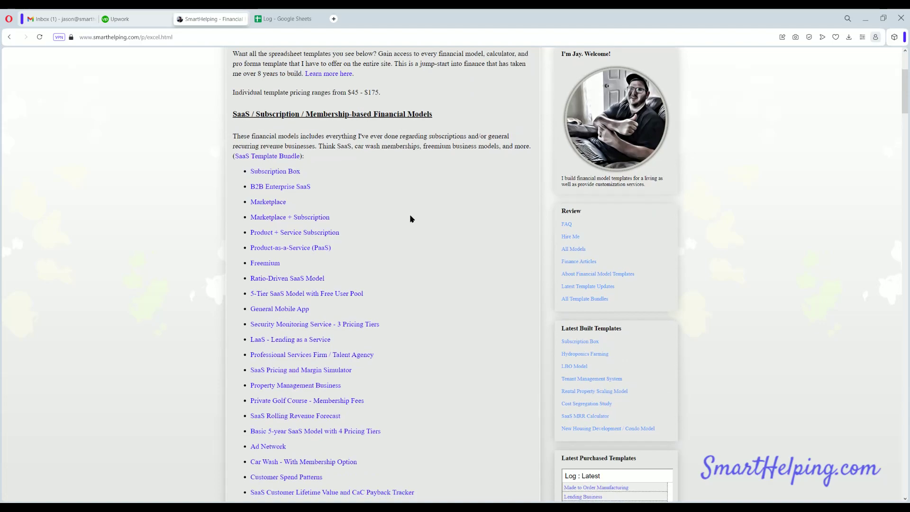
pyautogui.scroll(-8, 411, 219)
pyautogui.scroll(2, 410, 218)
pyautogui.scroll(-15, 282, 215)
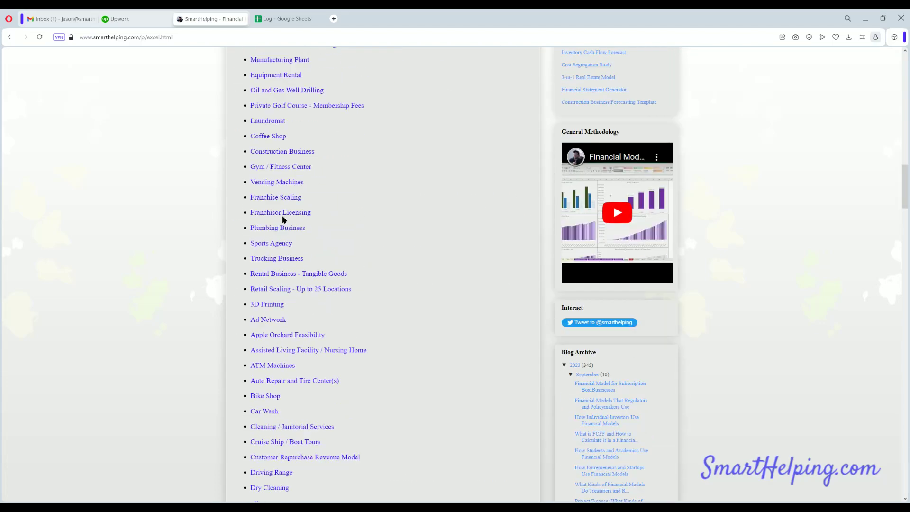
pyautogui.scroll(3, 283, 216)
pyautogui.scroll(-3, 262, 263)
pyautogui.scroll(-18, 262, 262)
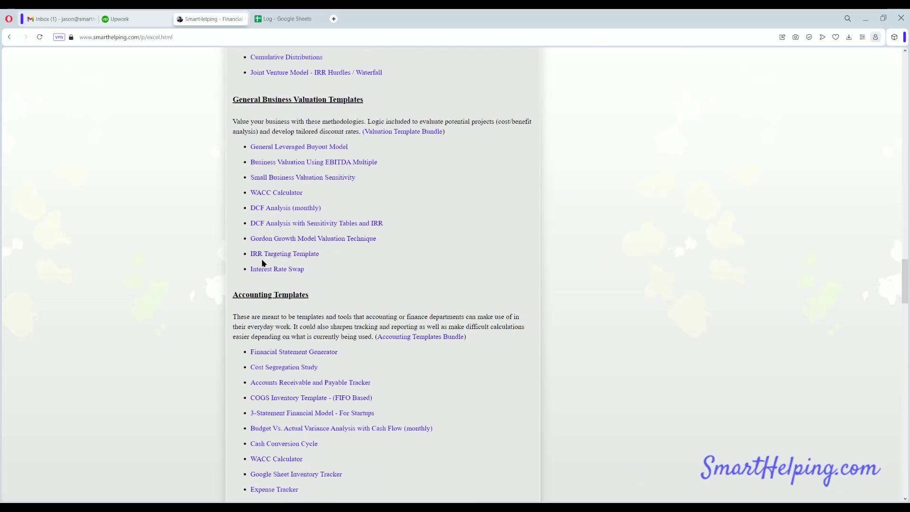
pyautogui.scroll(-20, 262, 262)
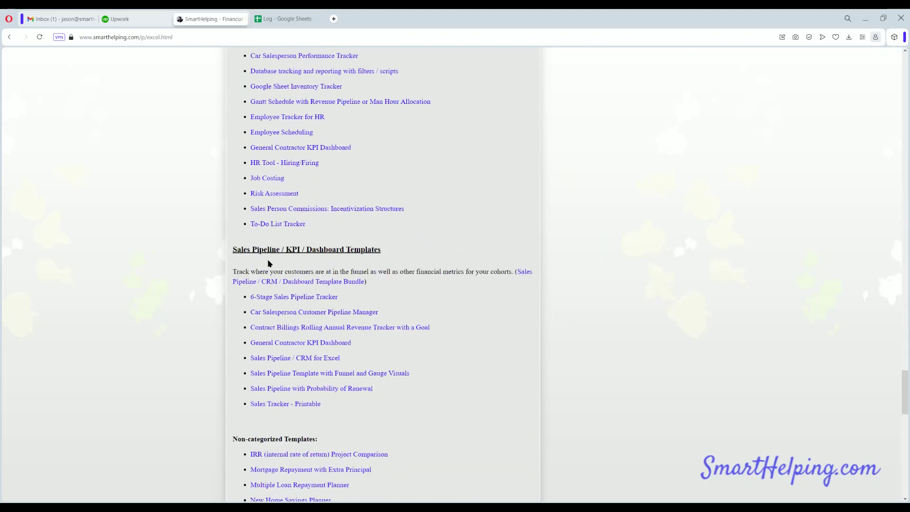
pyautogui.scroll(20, 268, 263)
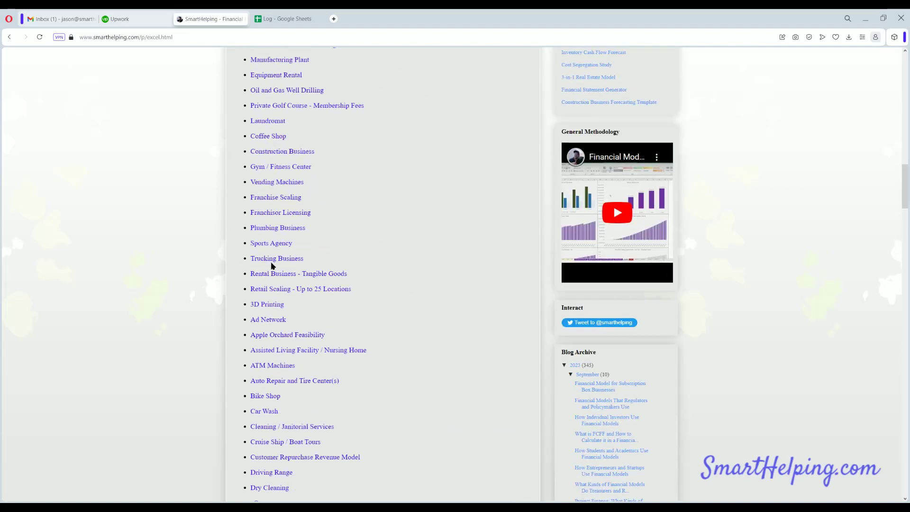
pyautogui.scroll(10, 272, 263)
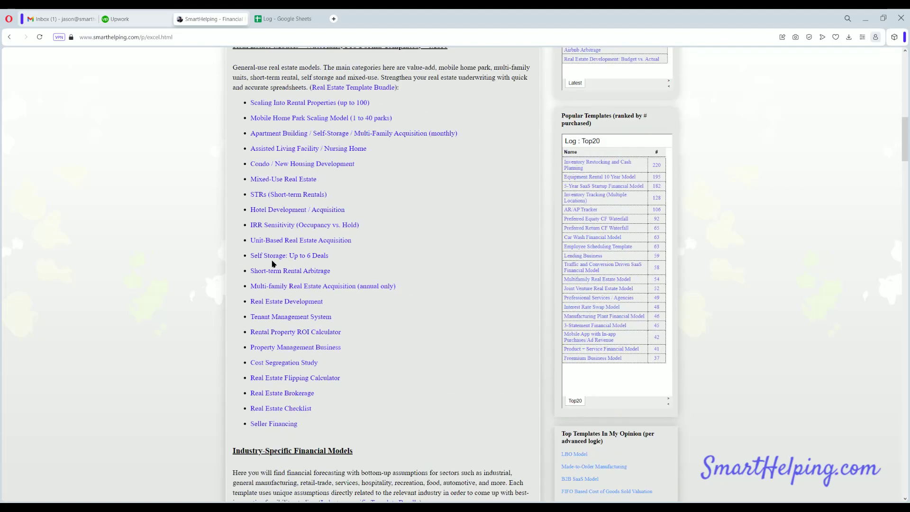
pyautogui.scroll(20, 273, 263)
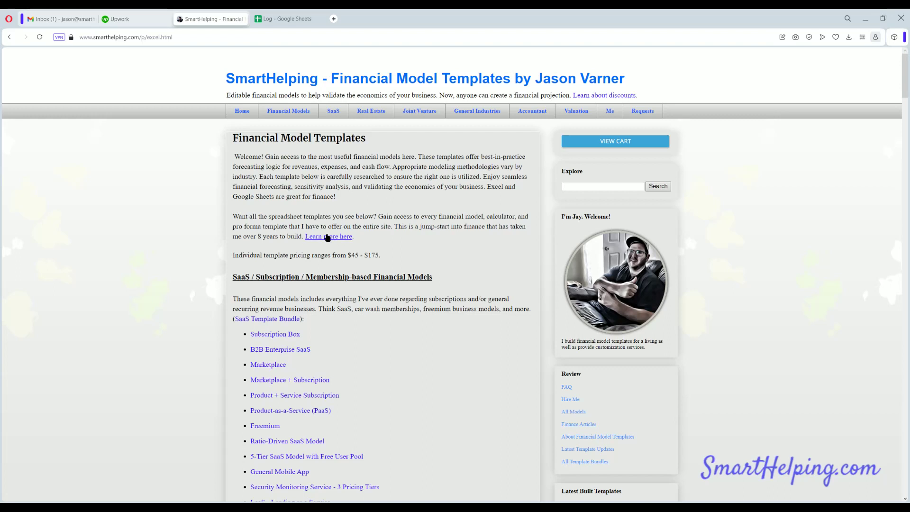
# Follow 'Learn more here' to view The Super Smart Bundle of 150+ templates at $999.00 USD.
pyautogui.click(327, 236)
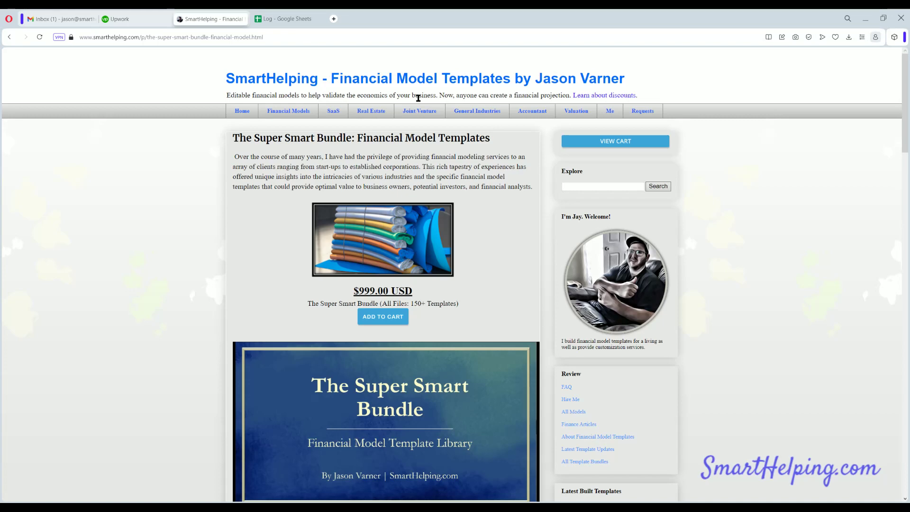
pyautogui.scroll(-5, 274, 194)
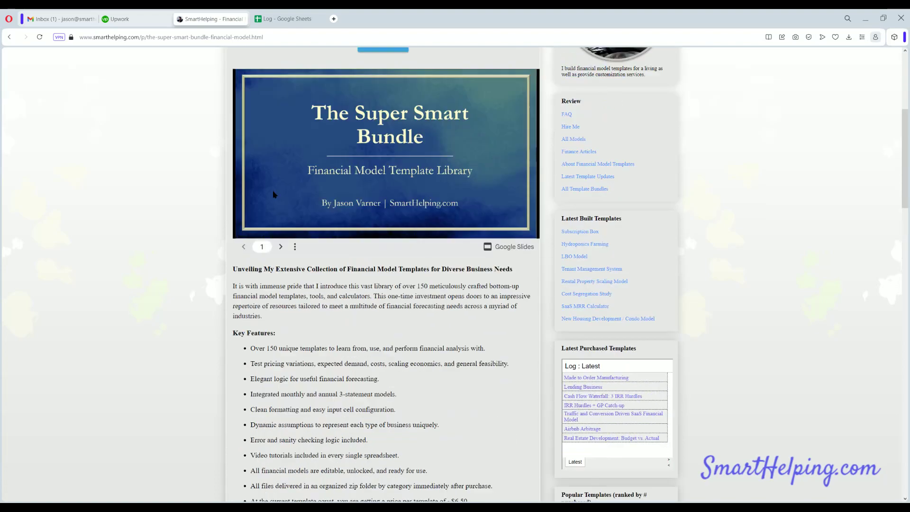
pyautogui.scroll(5, 274, 194)
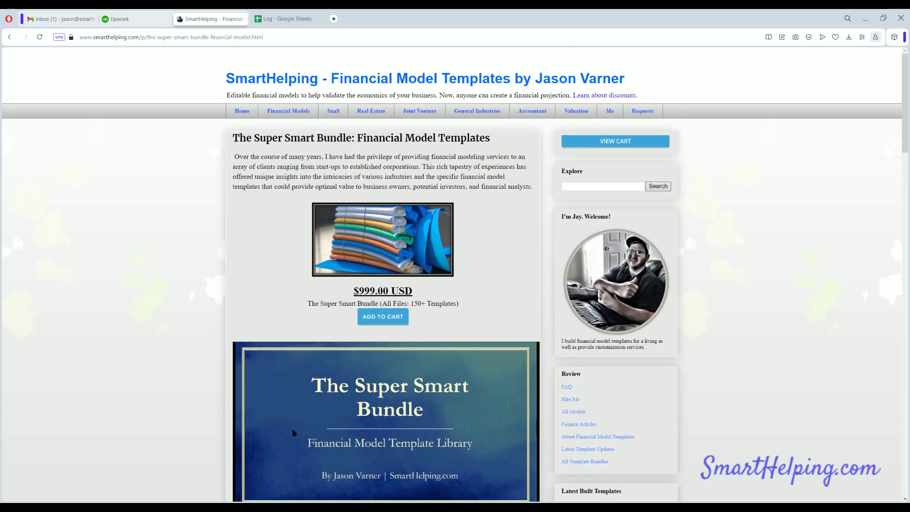